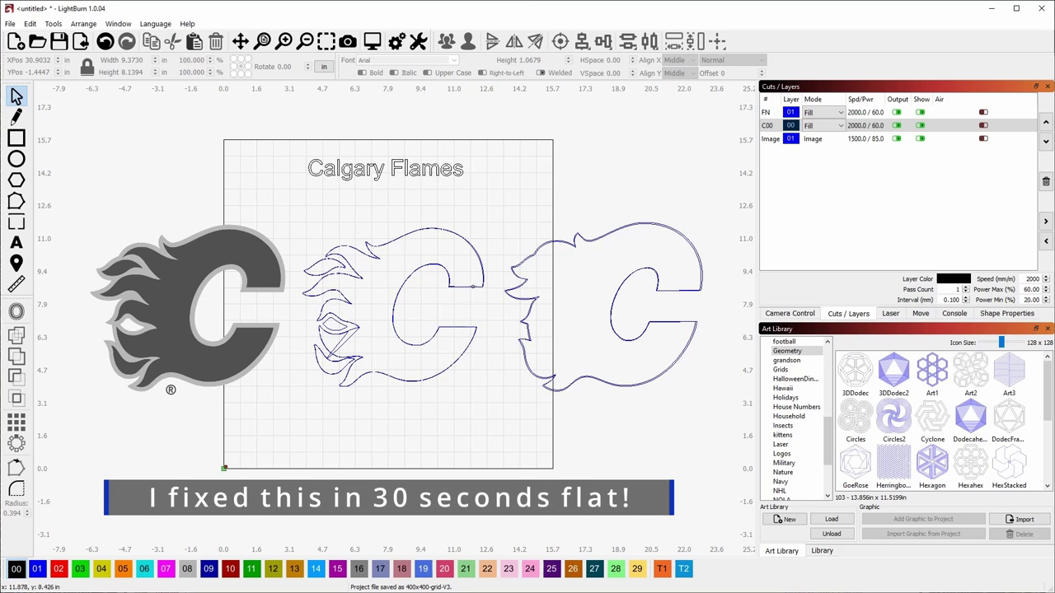
- Switch the canvas to Filled / Smooth rendering and turn on Preview
{"action": "left_click", "coordinate": [119, 24]}
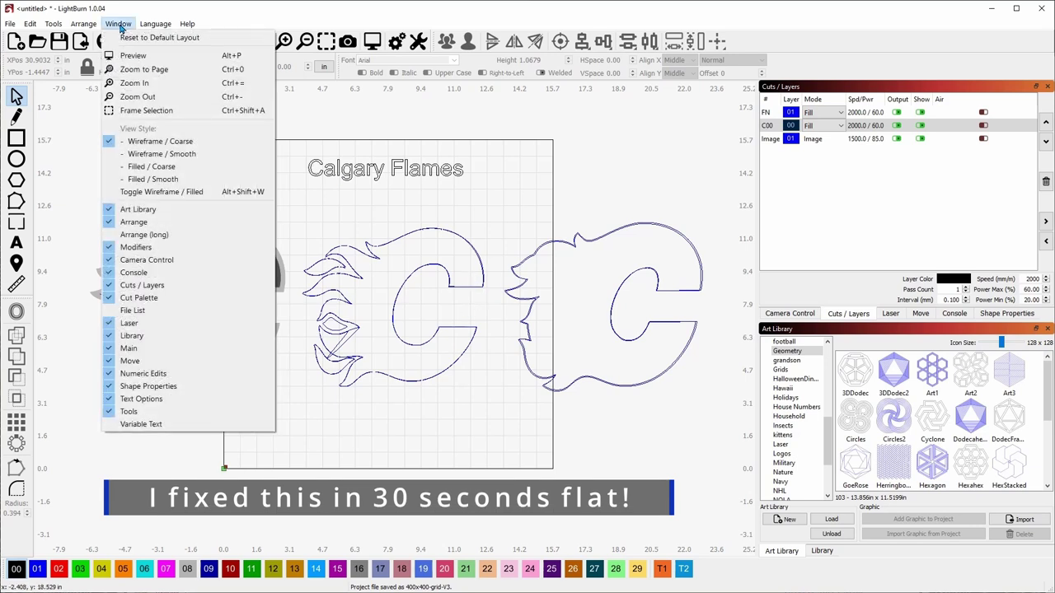
{"action": "left_click", "coordinate": [180, 182]}
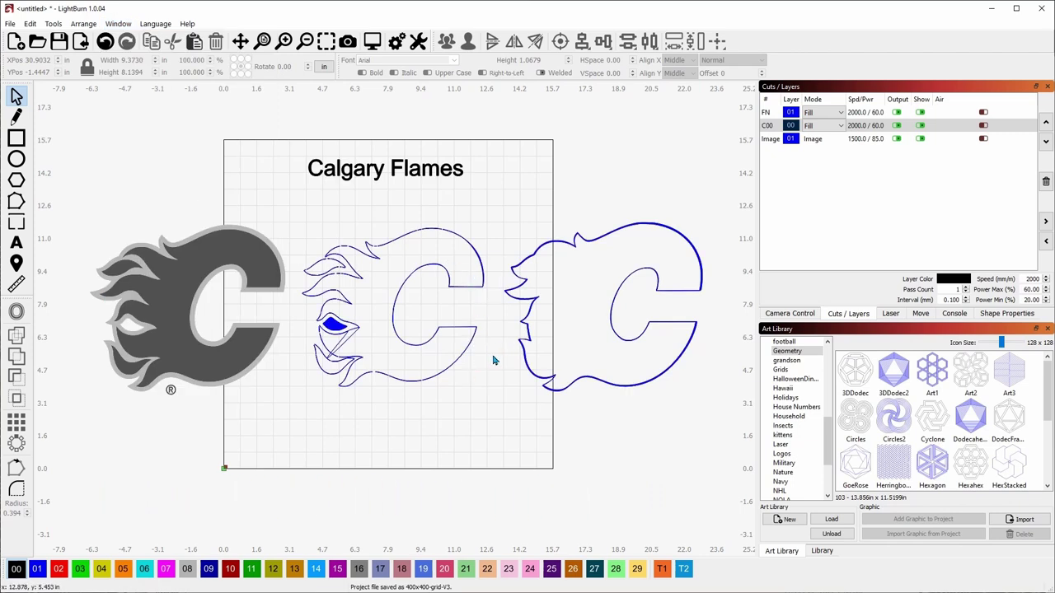
{"action": "left_click", "coordinate": [375, 48]}
- Pan and zoom into the right C's corner to inspect its doubled edge
{"action": "left_click_drag", "start_coordinate": [440, 355], "coordinate": [370, 360]}
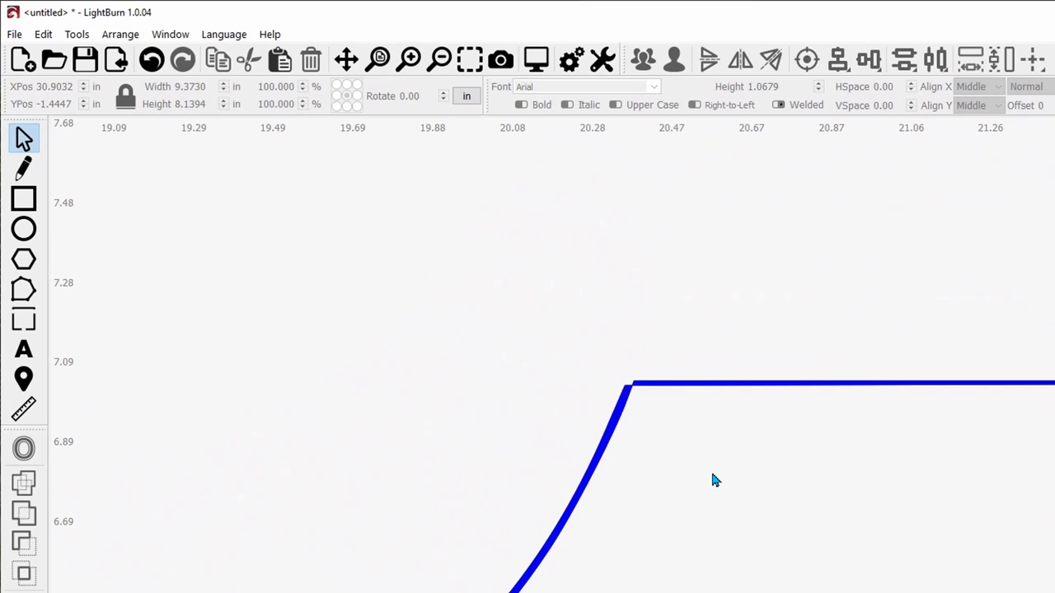
{"action": "scroll", "coordinate": [714, 480], "scroll_direction": "up", "scroll_amount": 1}
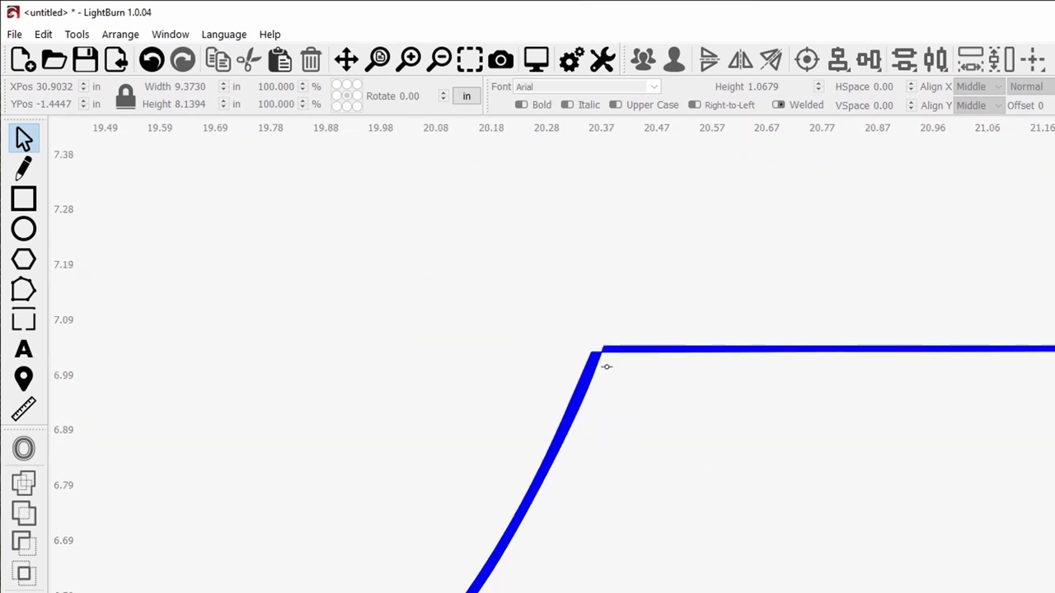
{"action": "scroll", "coordinate": [606, 366], "scroll_direction": "up", "scroll_amount": 2}
{"action": "scroll", "coordinate": [598, 341], "scroll_direction": "up", "scroll_amount": 1}
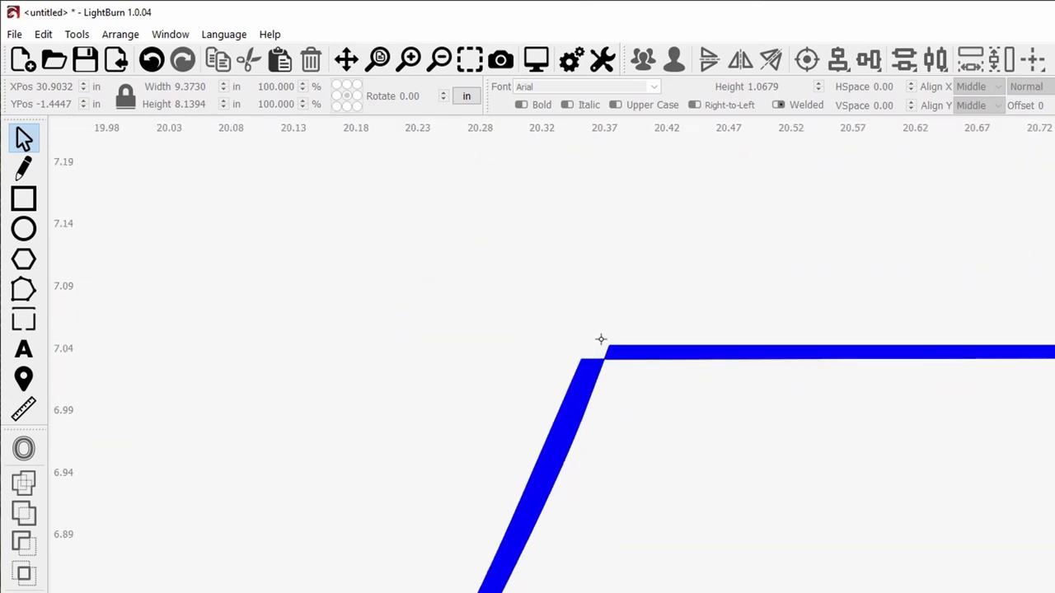
{"action": "scroll", "coordinate": [602, 339], "scroll_direction": "down", "scroll_amount": 2}
{"action": "scroll", "coordinate": [627, 358], "scroll_direction": "down", "scroll_amount": 1}
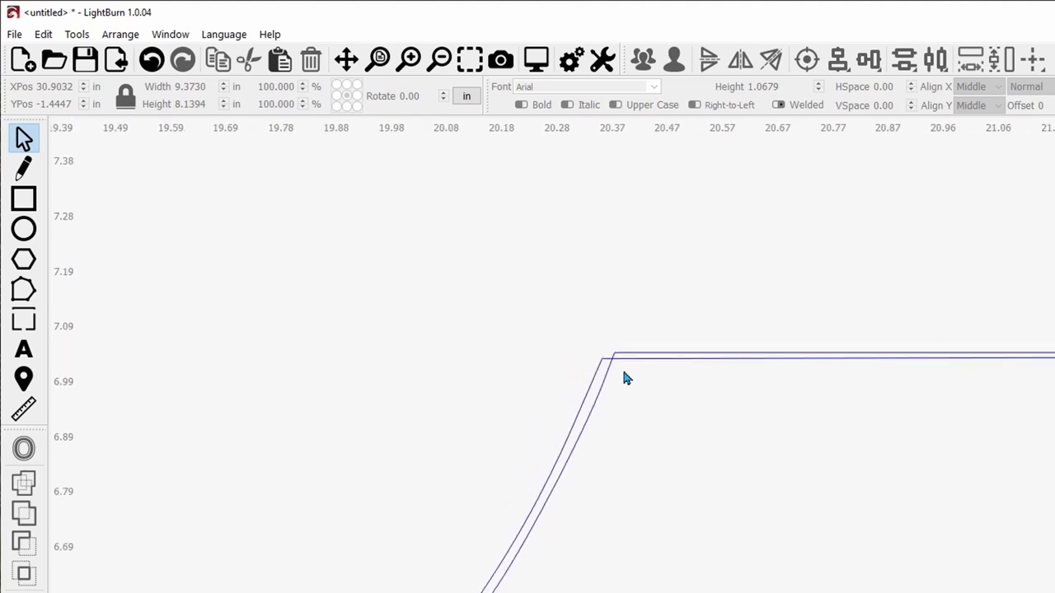
{"action": "scroll", "coordinate": [623, 377], "scroll_direction": "down", "scroll_amount": 2}
{"action": "scroll", "coordinate": [624, 377], "scroll_direction": "down", "scroll_amount": 3}
{"action": "scroll", "coordinate": [624, 378], "scroll_direction": "down", "scroll_amount": 1}
{"action": "scroll", "coordinate": [624, 378], "scroll_direction": "down", "scroll_amount": 1}
{"action": "scroll", "coordinate": [618, 377], "scroll_direction": "down", "scroll_amount": 1}
- Inspect the inside of the right C's curve up close, then zoom back out to the whole page
{"action": "left_click_drag", "start_coordinate": [511, 384], "coordinate": [577, 401]}
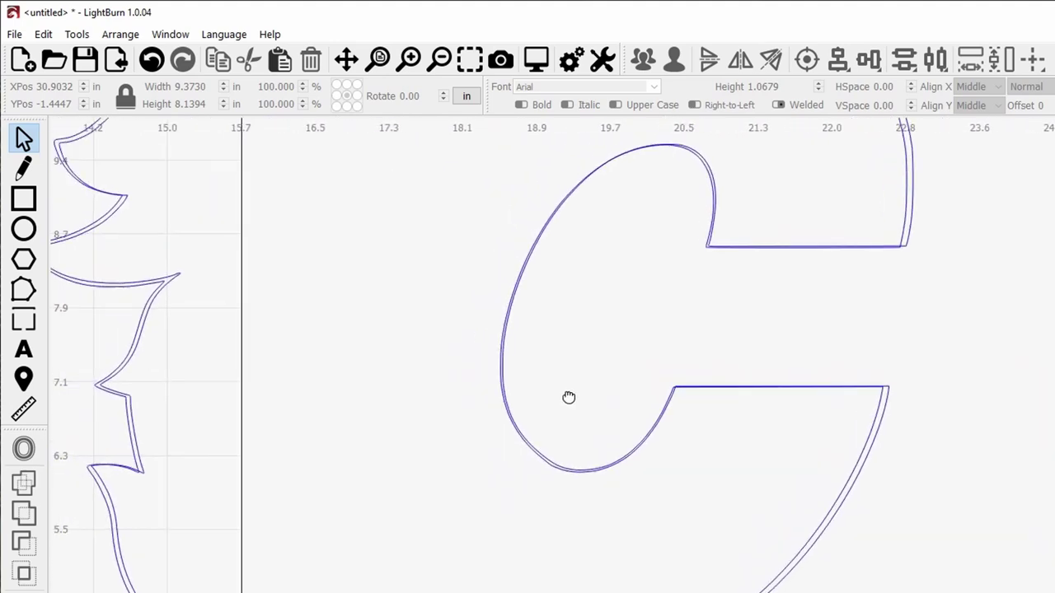
{"action": "scroll", "coordinate": [280, 481], "scroll_direction": "up", "scroll_amount": 2}
{"action": "scroll", "coordinate": [259, 482], "scroll_direction": "up", "scroll_amount": 2}
{"action": "scroll", "coordinate": [261, 483], "scroll_direction": "up", "scroll_amount": 1}
{"action": "scroll", "coordinate": [268, 482], "scroll_direction": "up", "scroll_amount": 2}
{"action": "scroll", "coordinate": [272, 481], "scroll_direction": "up", "scroll_amount": 2}
{"action": "scroll", "coordinate": [273, 473], "scroll_direction": "up", "scroll_amount": 2}
{"action": "scroll", "coordinate": [271, 433], "scroll_direction": "up", "scroll_amount": 1}
{"action": "scroll", "coordinate": [271, 426], "scroll_direction": "up", "scroll_amount": 2}
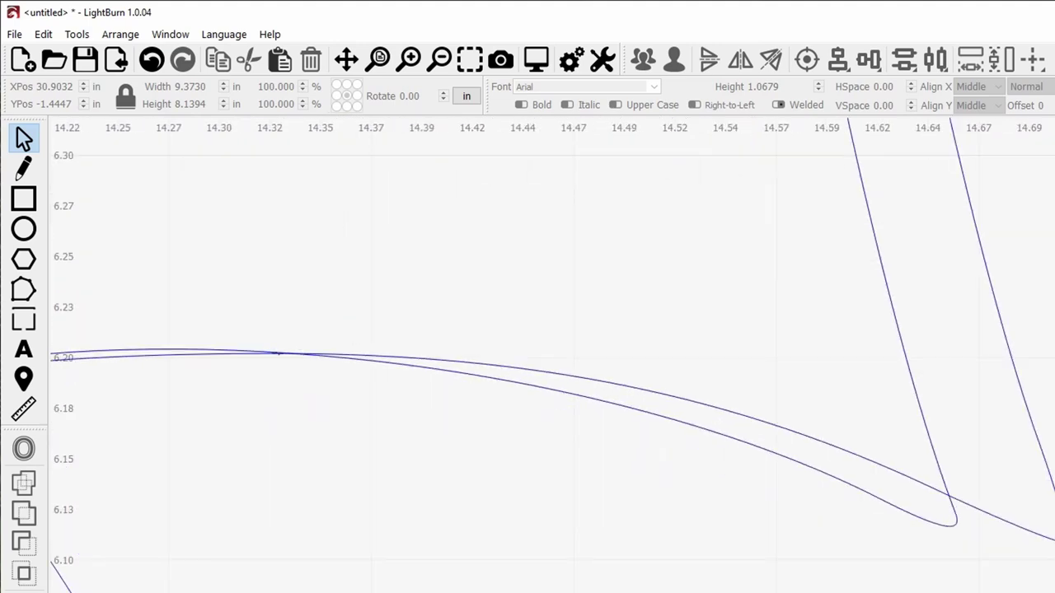
{"action": "scroll", "coordinate": [598, 402], "scroll_direction": "down", "scroll_amount": 4}
{"action": "scroll", "coordinate": [599, 403], "scroll_direction": "down", "scroll_amount": 4}
{"action": "scroll", "coordinate": [599, 402], "scroll_direction": "down", "scroll_amount": 4}
{"action": "scroll", "coordinate": [599, 402], "scroll_direction": "down", "scroll_amount": 5}
{"action": "scroll", "coordinate": [598, 402], "scroll_direction": "down", "scroll_amount": 3}
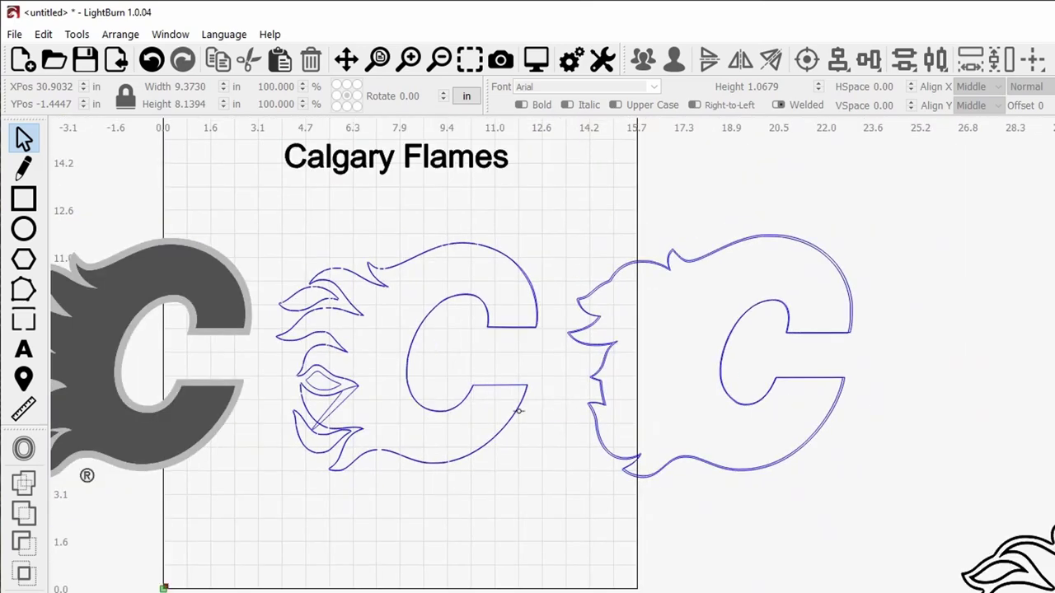
{"action": "left_click_drag", "start_coordinate": [519, 417], "coordinate": [618, 459]}
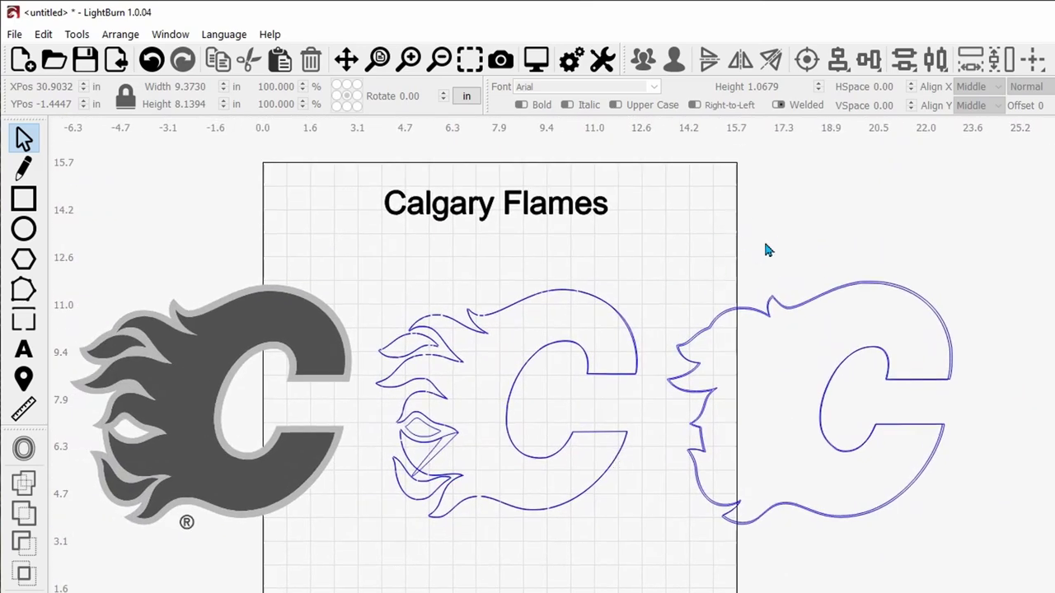
- Show shapes filled again and try moving the black flame logo, undoing the move
{"action": "key", "text": "ctrl+v"}
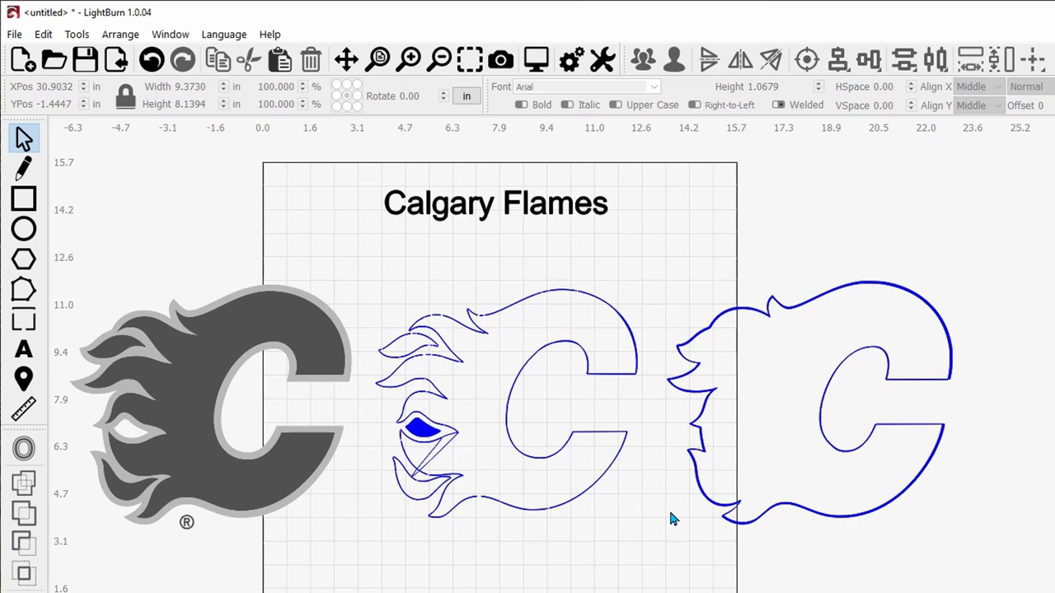
{"action": "left_click_drag", "start_coordinate": [932, 566], "coordinate": [509, 438]}
{"action": "left_click", "coordinate": [785, 535]}
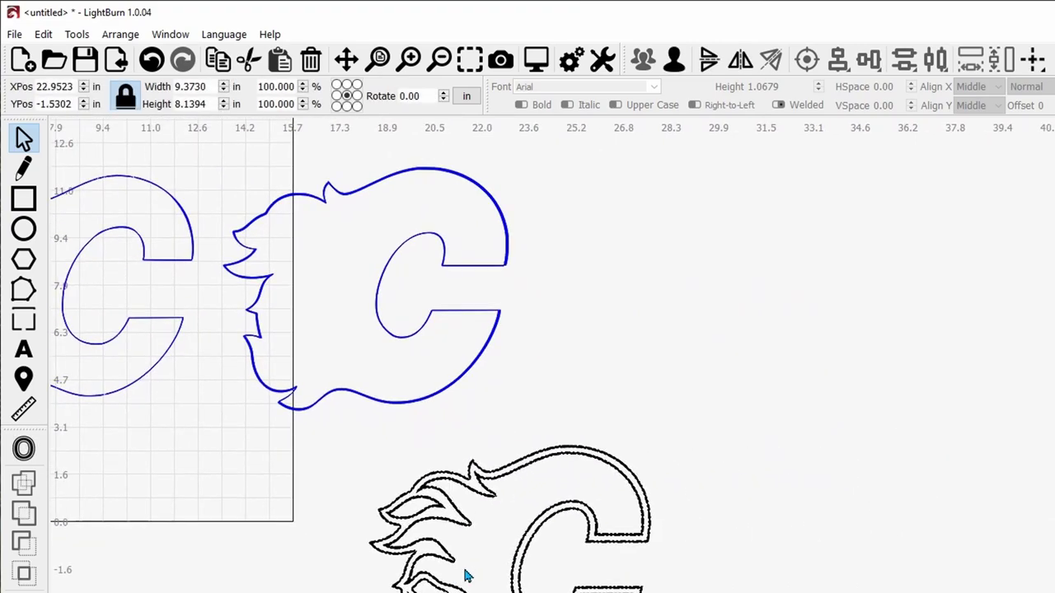
{"action": "left_click_drag", "start_coordinate": [753, 568], "coordinate": [448, 574]}
{"action": "mouse_move", "coordinate": [546, 506]}
{"action": "left_mouse_down"}
{"action": "mouse_move", "coordinate": [753, 445]}
{"action": "mouse_move", "coordinate": [829, 439]}
{"action": "left_mouse_up"}
{"action": "key", "text": "ctrl+z"}
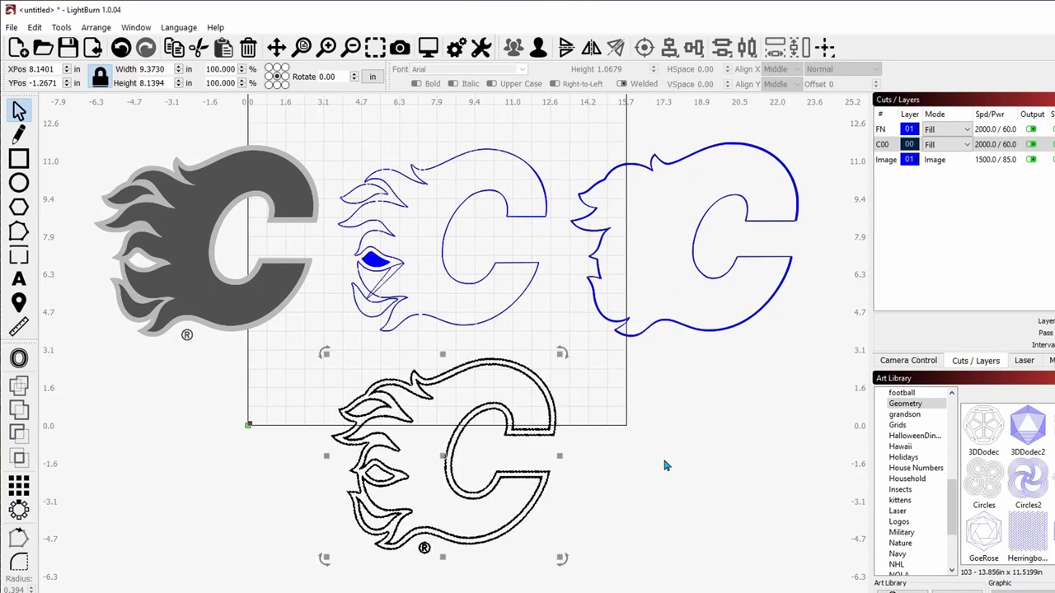
{"action": "left_click", "coordinate": [664, 461]}
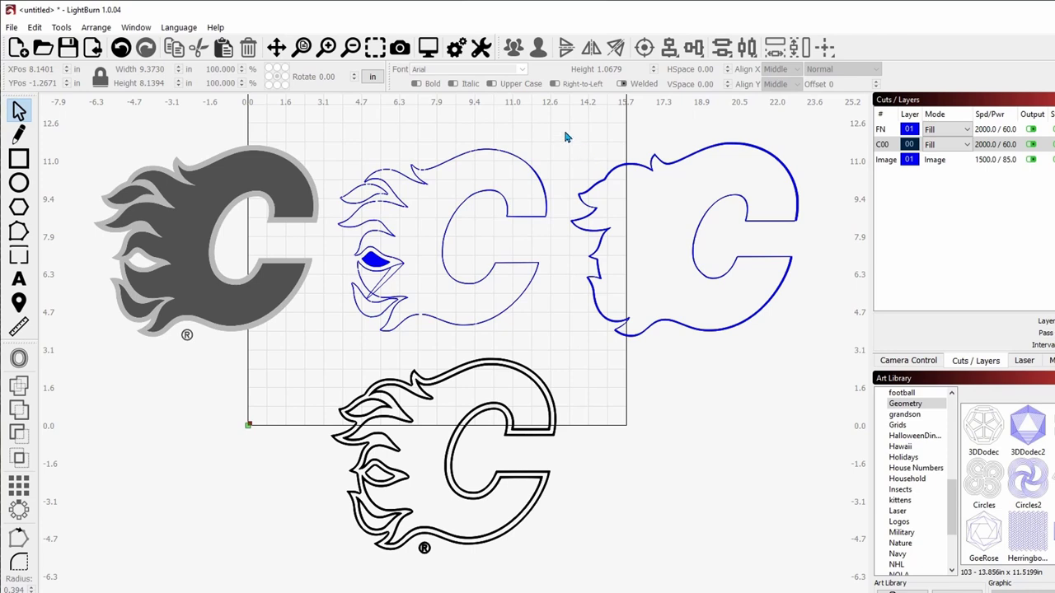
- Box-select the black traced flame logo below the page and delete it
{"action": "left_click_drag", "start_coordinate": [564, 135], "coordinate": [808, 356]}
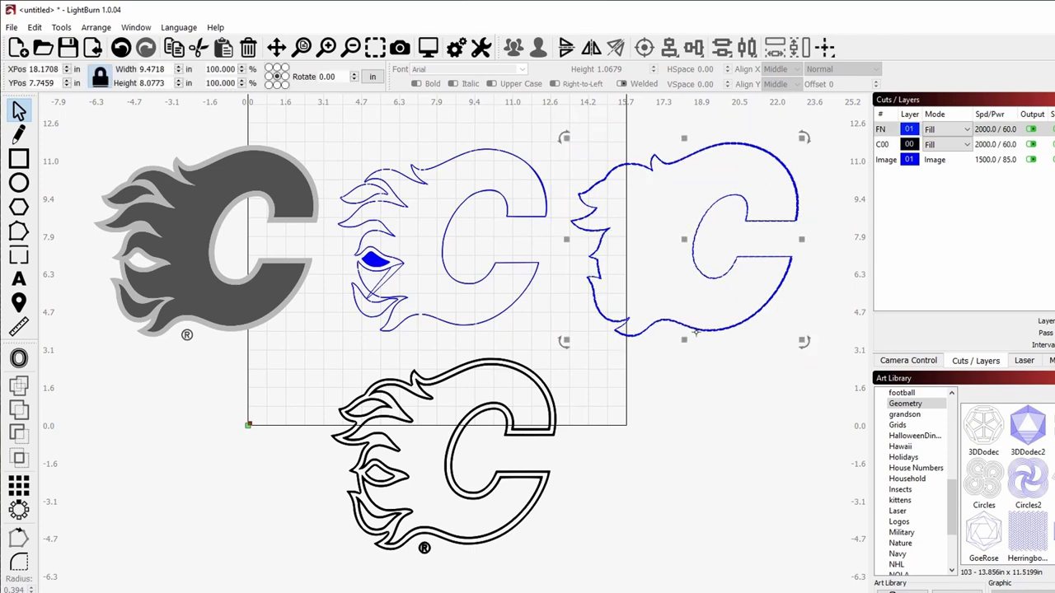
{"action": "left_click", "coordinate": [616, 289]}
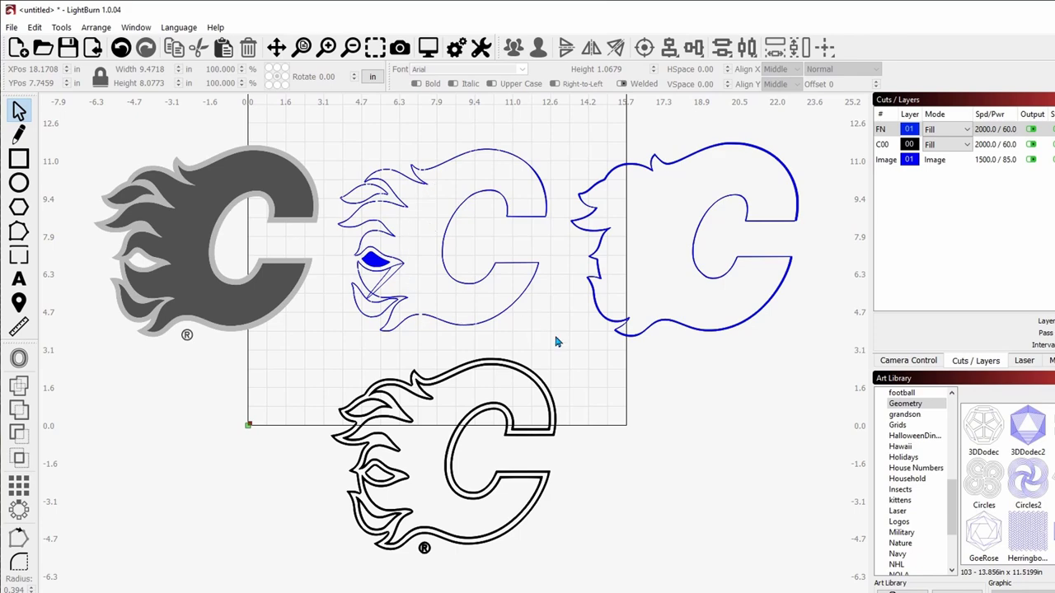
{"action": "left_click_drag", "start_coordinate": [304, 347], "coordinate": [608, 590]}
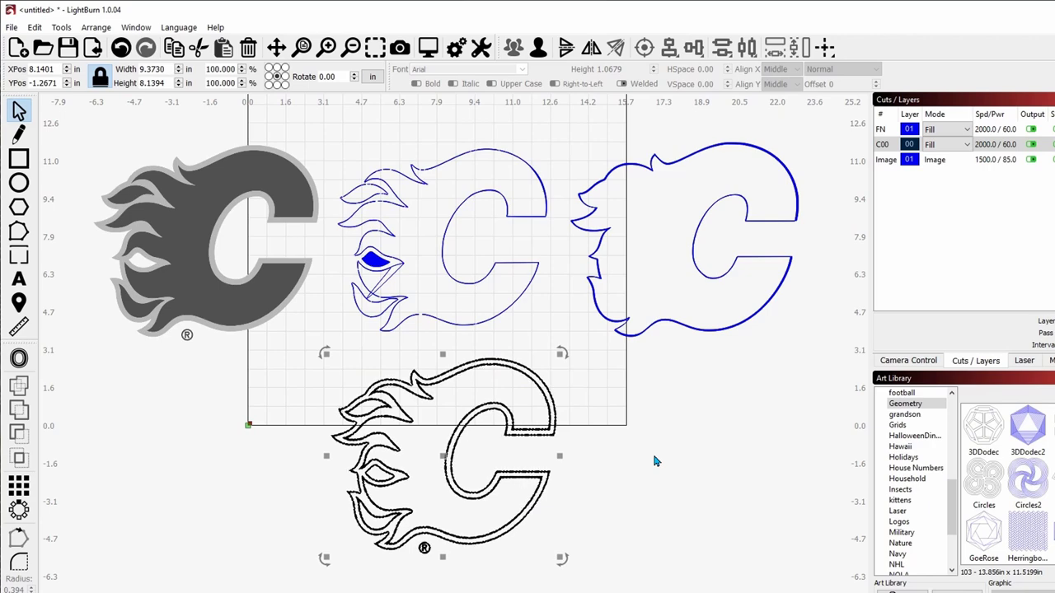
{"action": "key", "text": "Delete"}
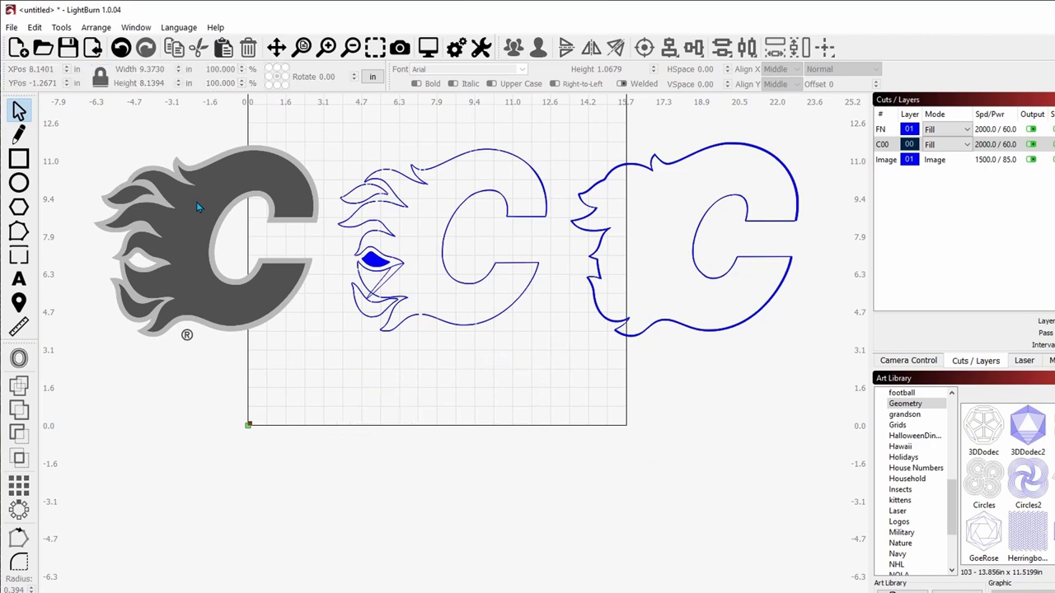
- Run Trace Image on the grey Flames logo and try Threshold values like 203 and 164
{"action": "left_click", "coordinate": [243, 197]}
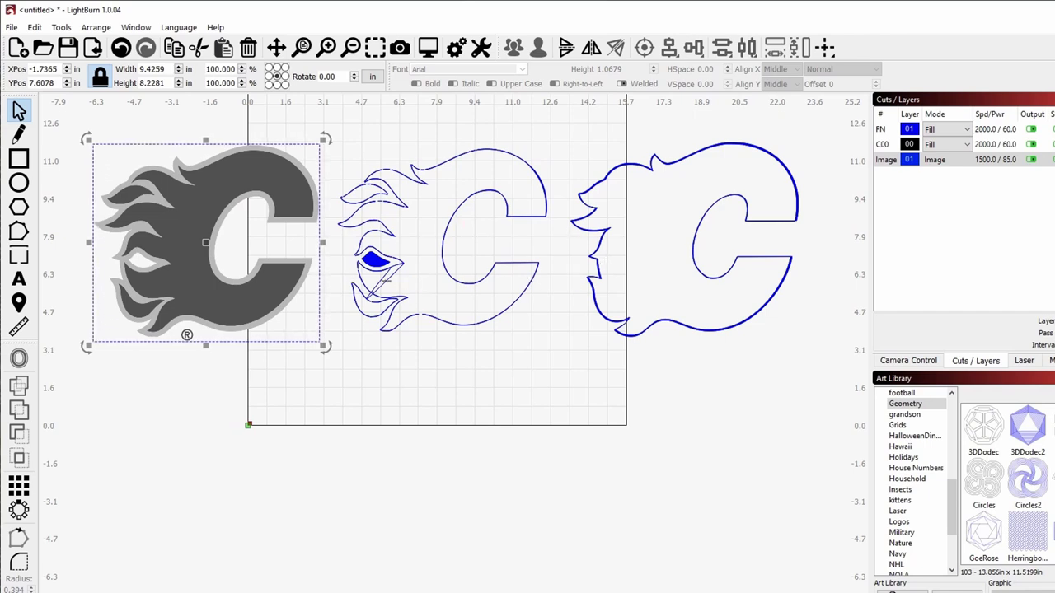
{"action": "right_click", "coordinate": [246, 167]}
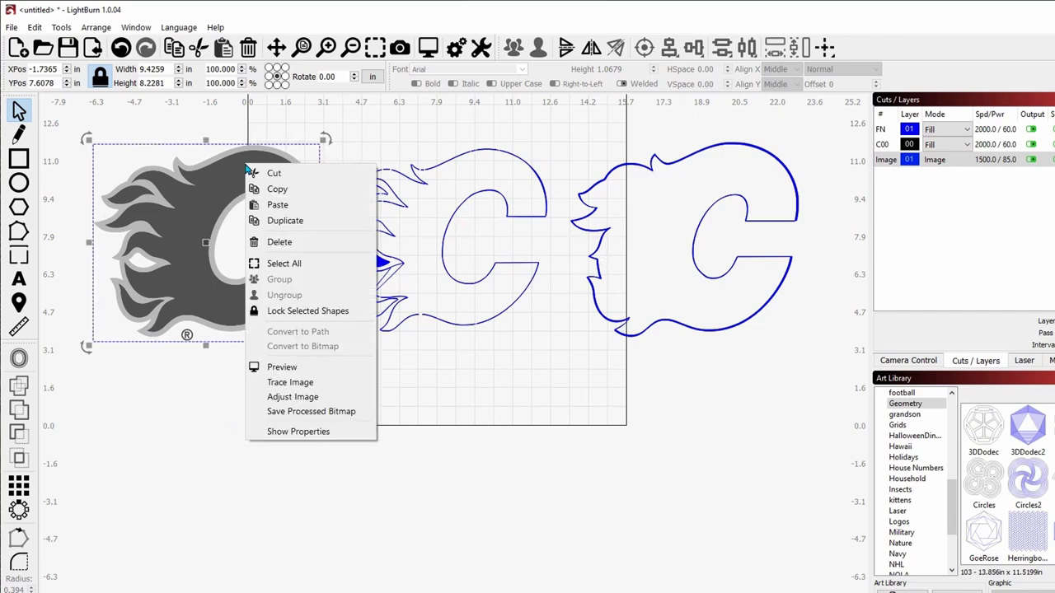
{"action": "left_click", "coordinate": [335, 382]}
{"action": "left_click_drag", "start_coordinate": [648, 141], "coordinate": [515, 89]}
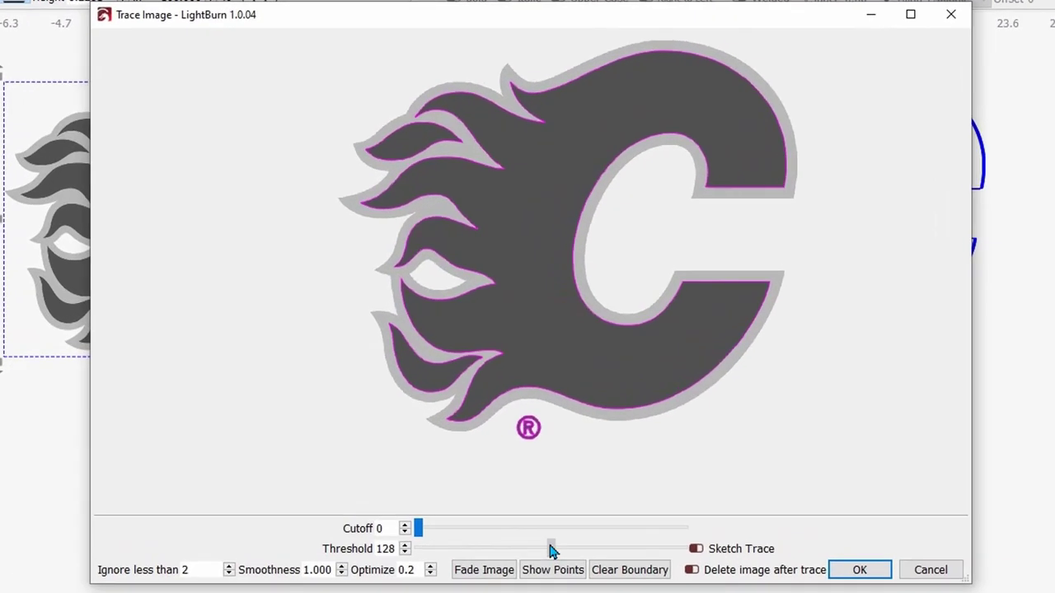
{"action": "left_click_drag", "start_coordinate": [518, 515], "coordinate": [587, 516]}
{"action": "mouse_move", "coordinate": [630, 551]}
{"action": "left_mouse_down"}
{"action": "mouse_move", "coordinate": [673, 550]}
{"action": "mouse_move", "coordinate": [428, 563]}
{"action": "mouse_move", "coordinate": [660, 548]}
{"action": "mouse_move", "coordinate": [542, 555]}
{"action": "mouse_move", "coordinate": [551, 558]}
{"action": "left_mouse_up"}
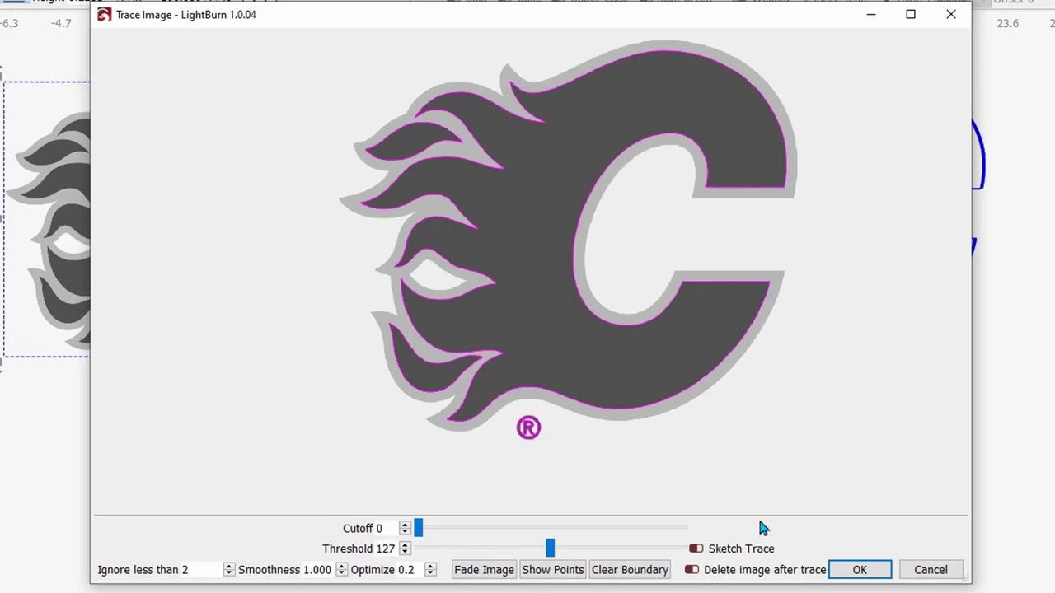
- Enable Sketch Trace and lower the threshold to about 90
{"action": "left_click", "coordinate": [696, 549]}
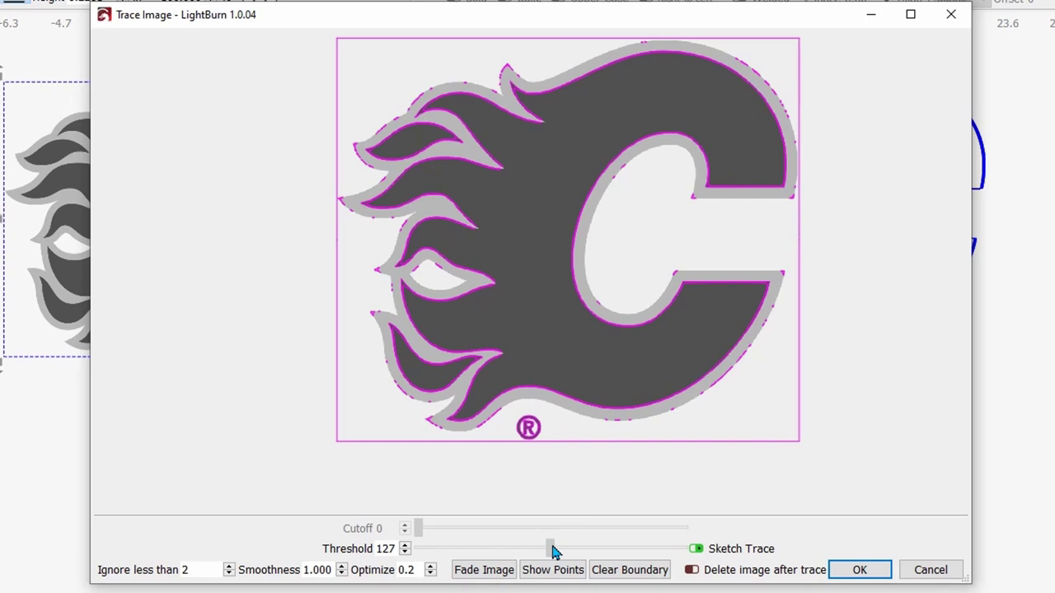
{"action": "left_click_drag", "start_coordinate": [553, 551], "coordinate": [509, 558]}
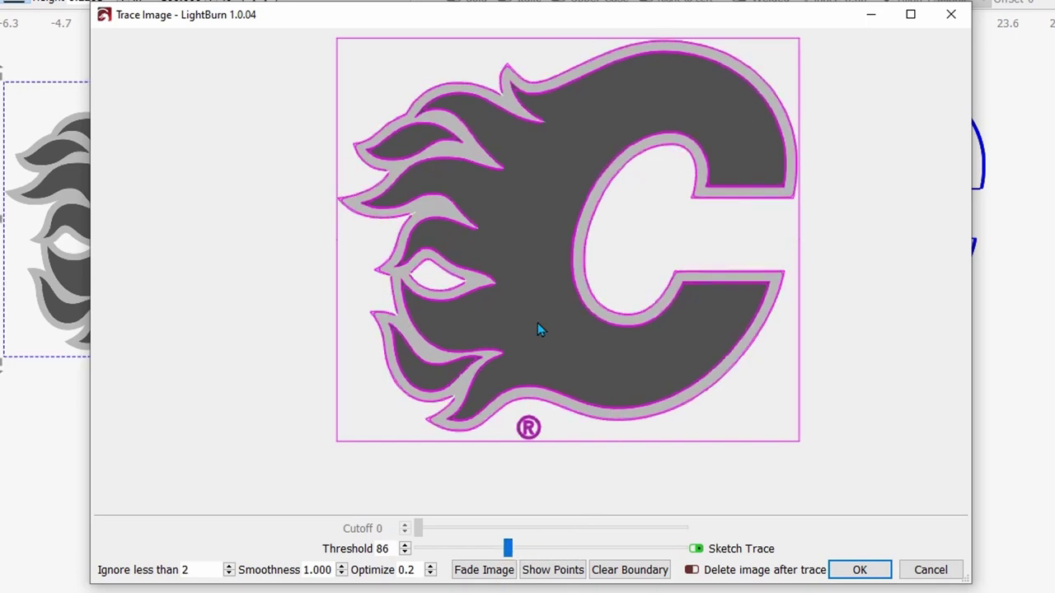
{"action": "scroll", "coordinate": [535, 329], "scroll_direction": "up", "scroll_amount": 3}
{"action": "scroll", "coordinate": [537, 365], "scroll_direction": "up", "scroll_amount": 2}
{"action": "scroll", "coordinate": [486, 377], "scroll_direction": "up", "scroll_amount": 2}
{"action": "scroll", "coordinate": [683, 298], "scroll_direction": "down", "scroll_amount": 2}
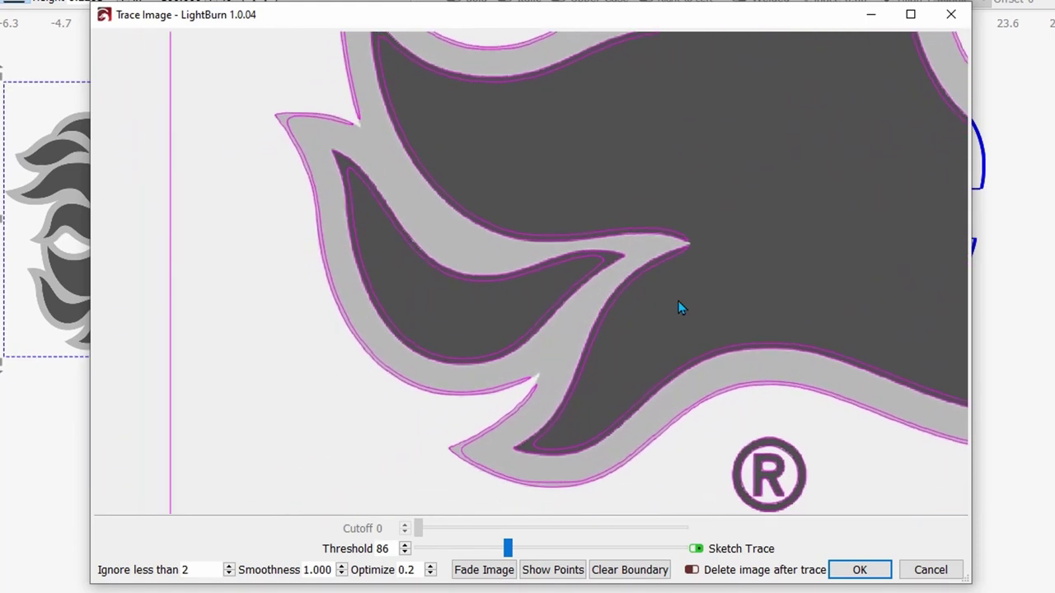
{"action": "scroll", "coordinate": [686, 286], "scroll_direction": "down", "scroll_amount": 1}
{"action": "scroll", "coordinate": [681, 275], "scroll_direction": "down", "scroll_amount": 1}
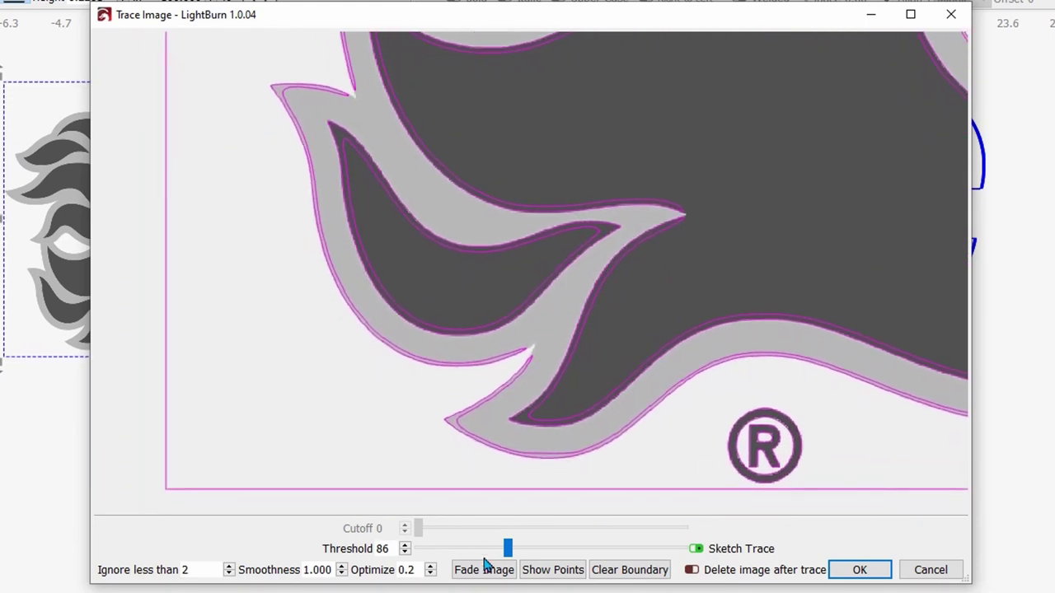
- Drop the threshold to 16 and inspect the double-outline preview
{"action": "left_click_drag", "start_coordinate": [507, 548], "coordinate": [434, 549]}
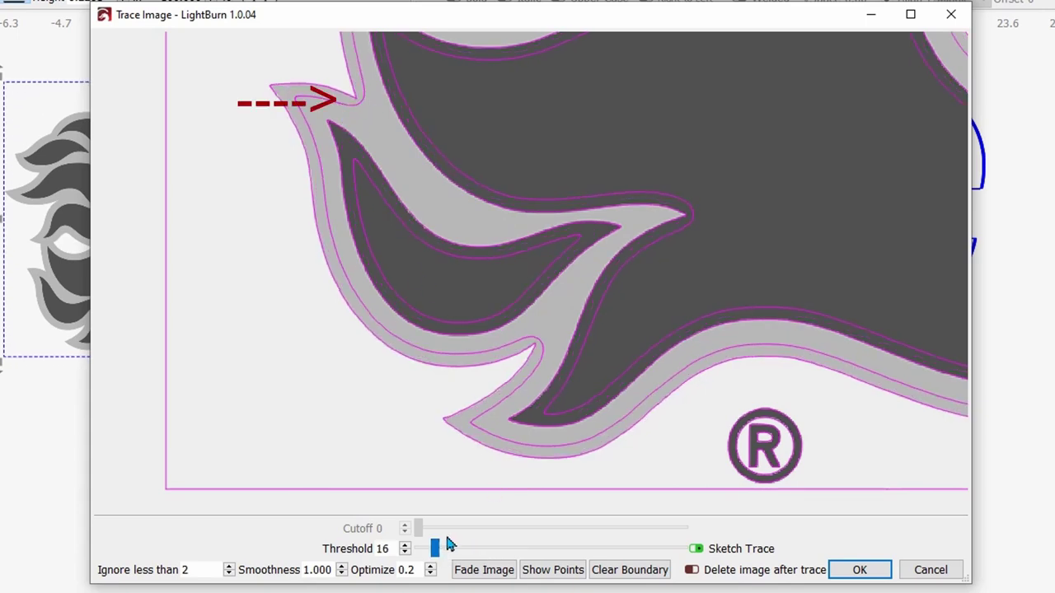
{"action": "mouse_move", "coordinate": [446, 546]}
{"action": "left_mouse_down"}
{"action": "mouse_move", "coordinate": [498, 553]}
{"action": "mouse_move", "coordinate": [434, 549]}
{"action": "left_mouse_up"}
{"action": "scroll", "coordinate": [596, 398], "scroll_direction": "up", "scroll_amount": 2}
{"action": "scroll", "coordinate": [741, 328], "scroll_direction": "down", "scroll_amount": 2}
{"action": "scroll", "coordinate": [726, 321], "scroll_direction": "down", "scroll_amount": 1}
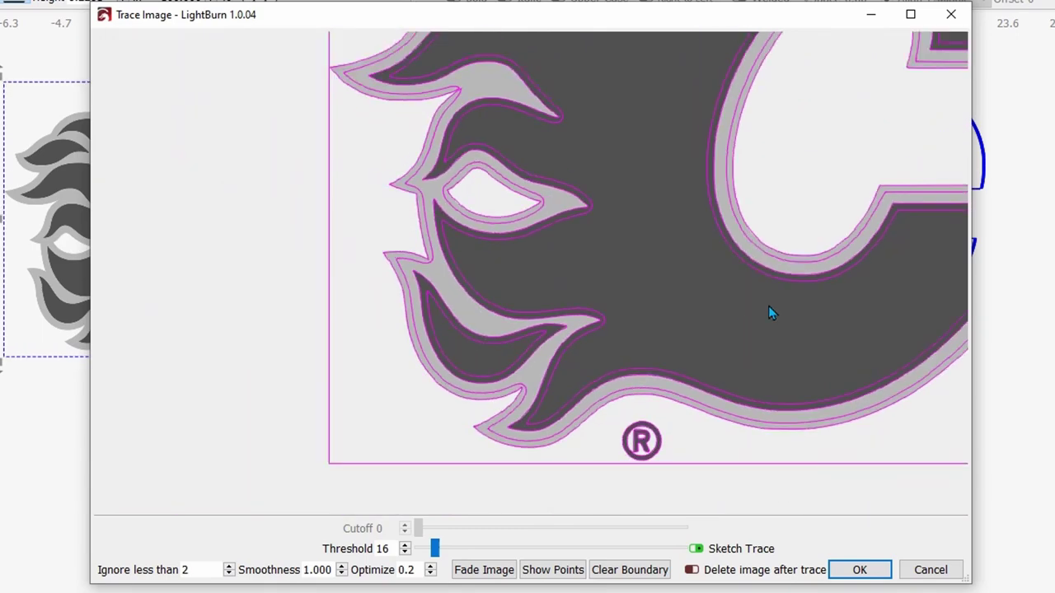
{"action": "scroll", "coordinate": [626, 355], "scroll_direction": "down", "scroll_amount": 2}
{"action": "scroll", "coordinate": [561, 403], "scroll_direction": "up", "scroll_amount": 2}
{"action": "scroll", "coordinate": [549, 272], "scroll_direction": "up", "scroll_amount": 1}
{"action": "mouse_move", "coordinate": [554, 297]}
{"action": "left_mouse_down"}
{"action": "mouse_move", "coordinate": [630, 425]}
{"action": "mouse_move", "coordinate": [642, 397]}
{"action": "mouse_move", "coordinate": [632, 273]}
{"action": "left_mouse_up"}
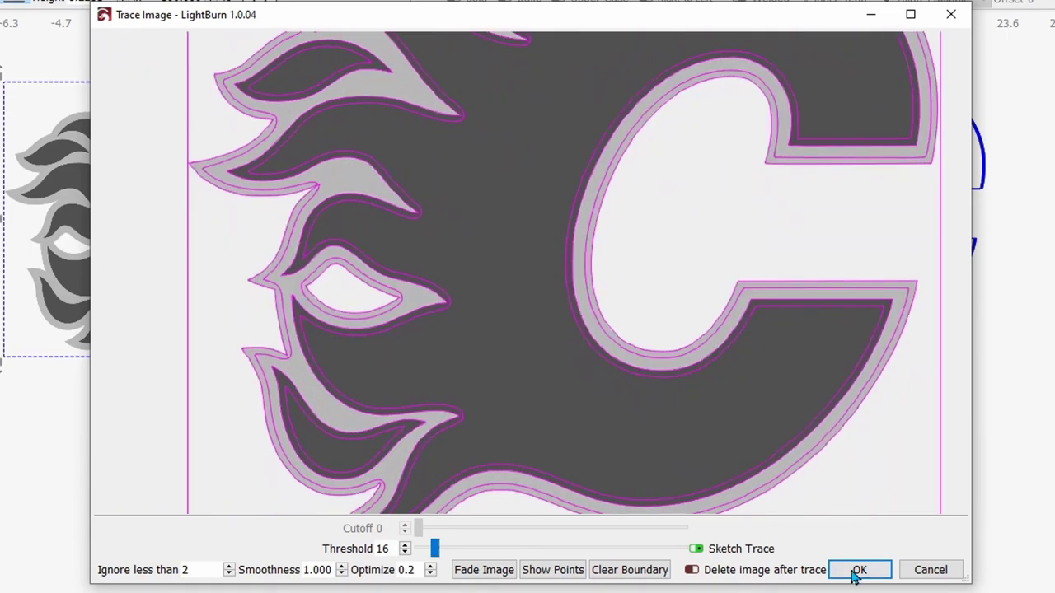
- Commit the sketch trace, move it below the work area, and set layer C00 to Line
{"action": "left_click", "coordinate": [857, 576]}
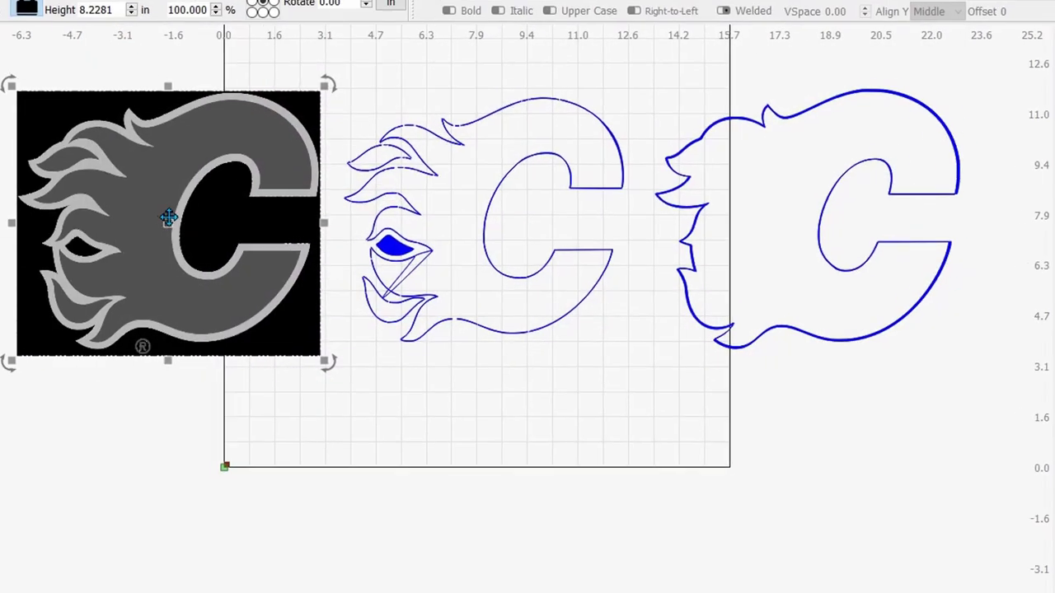
{"action": "left_click_drag", "start_coordinate": [209, 244], "coordinate": [473, 469]}
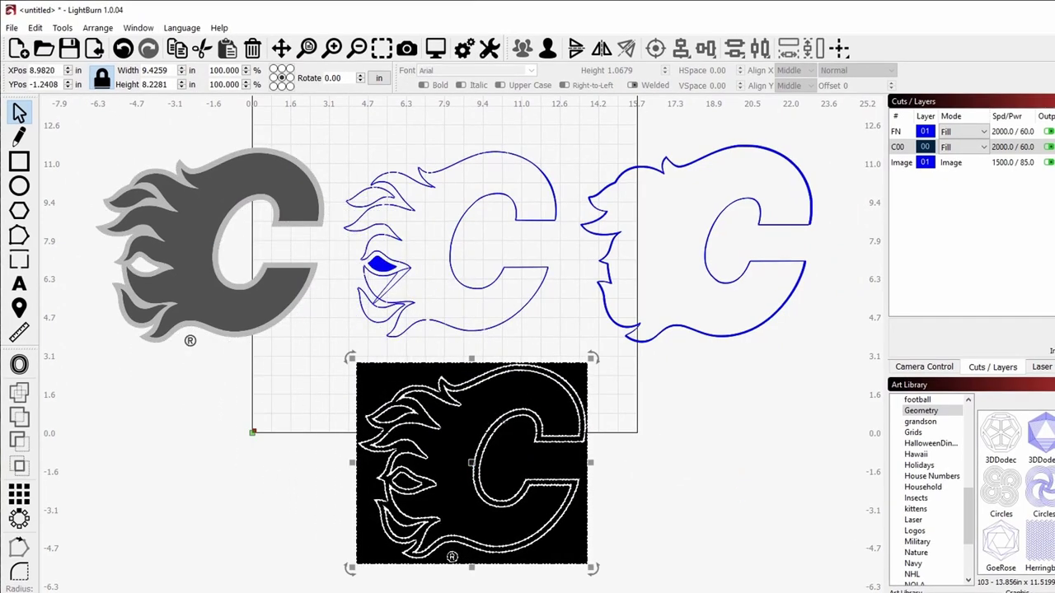
{"action": "left_click", "coordinate": [966, 147]}
{"action": "left_click", "coordinate": [682, 457]}
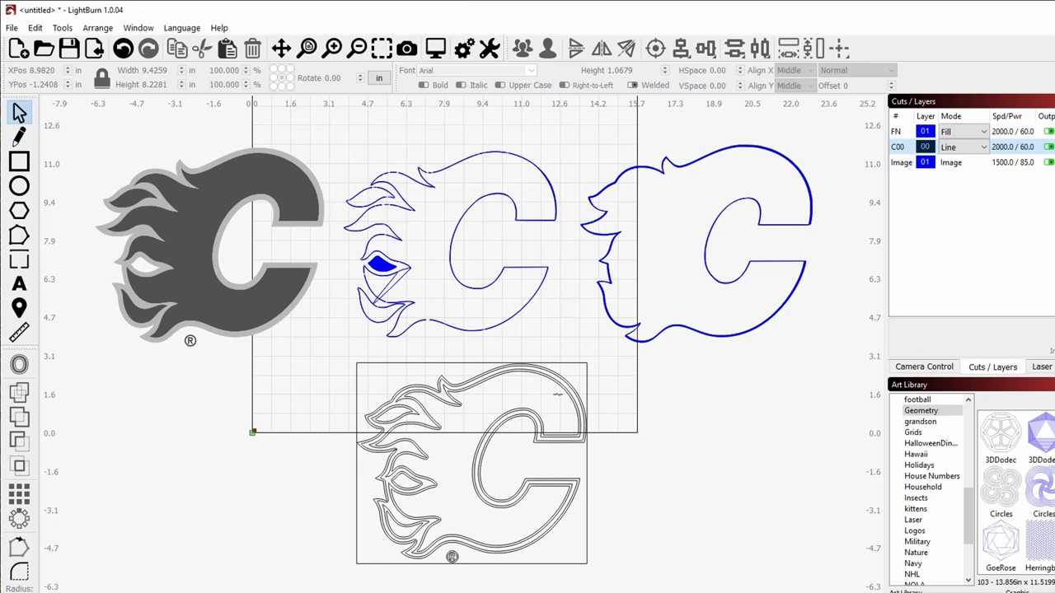
- Select the whole traced logo and set layer C00 back to Fill
{"action": "left_click", "coordinate": [577, 530]}
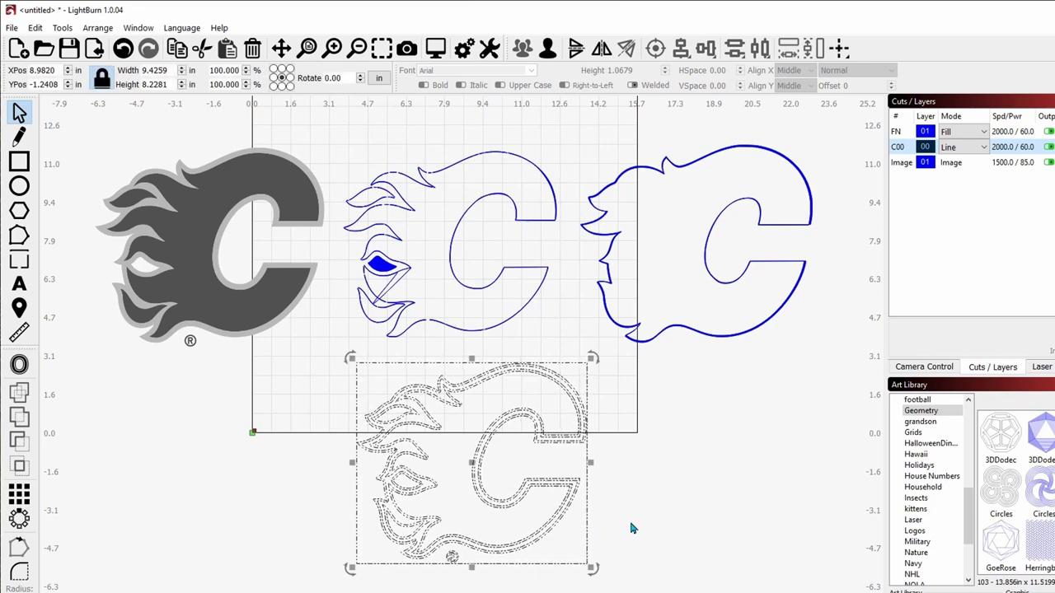
{"action": "left_click", "coordinate": [548, 56]}
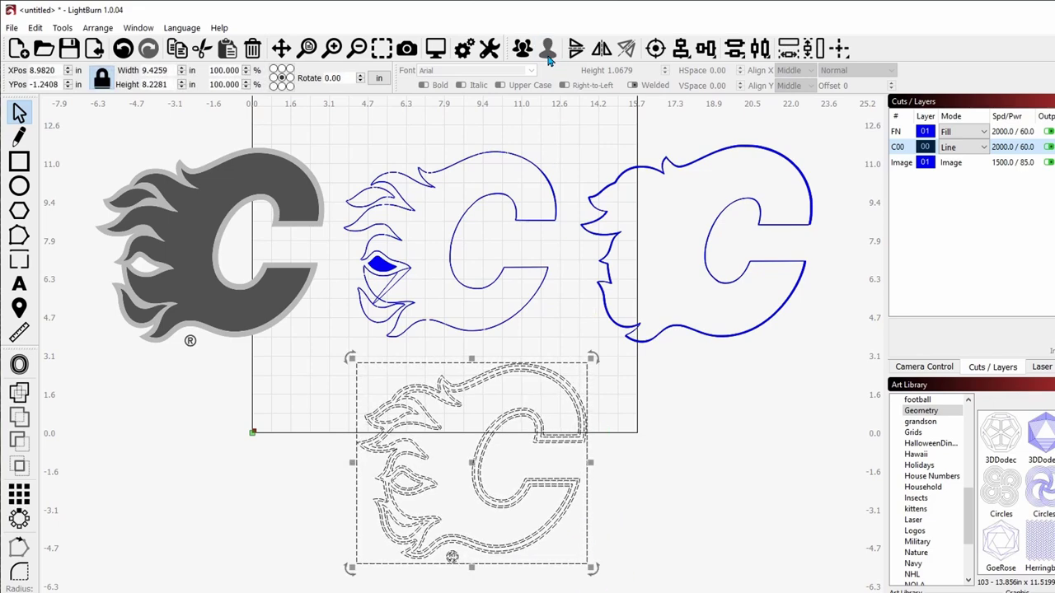
{"action": "left_click", "coordinate": [624, 520]}
{"action": "left_click_drag", "start_coordinate": [330, 353], "coordinate": [630, 589]}
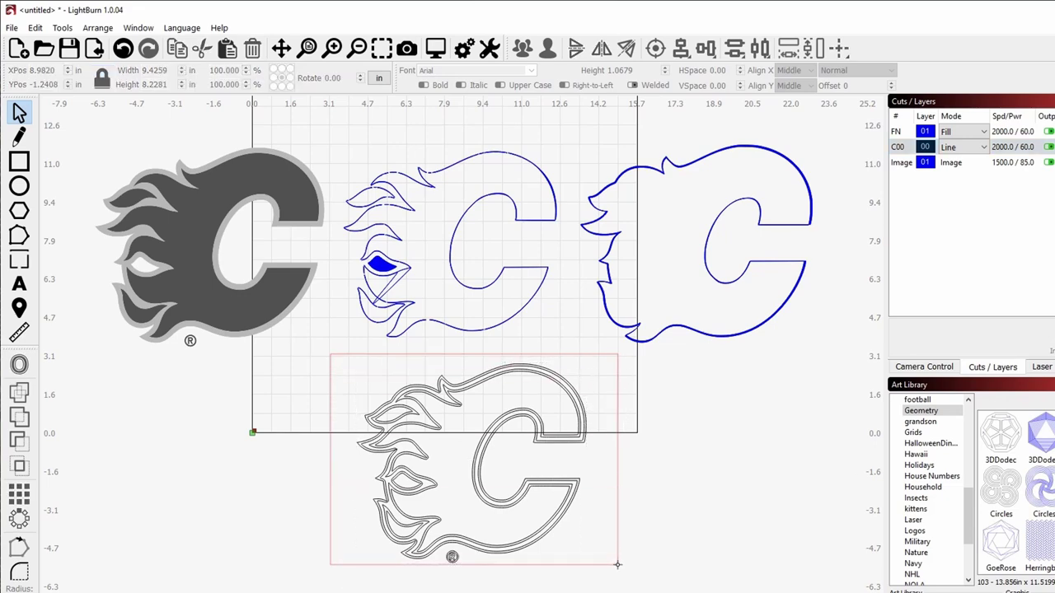
{"action": "left_click", "coordinate": [963, 147]}
{"action": "left_click", "coordinate": [964, 171]}
{"action": "left_click", "coordinate": [784, 405]}
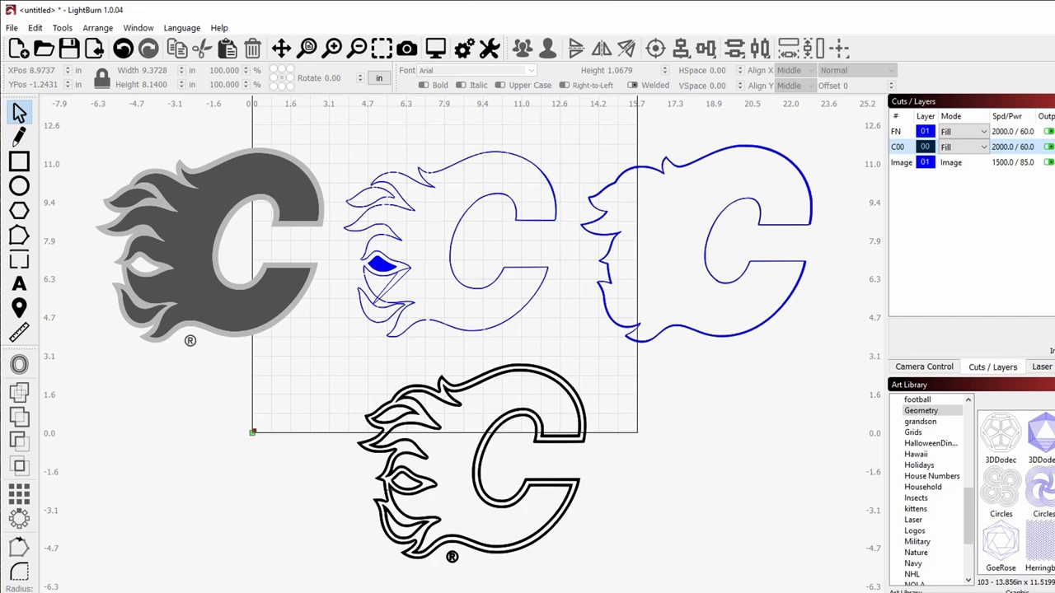
- Zoom in on the traced logo, set layer C00 Mode to Line, then zoom back out
{"action": "scroll", "coordinate": [418, 472], "scroll_direction": "up", "scroll_amount": 2}
{"action": "scroll", "coordinate": [419, 471], "scroll_direction": "up", "scroll_amount": 2}
{"action": "scroll", "coordinate": [418, 472], "scroll_direction": "up", "scroll_amount": 2}
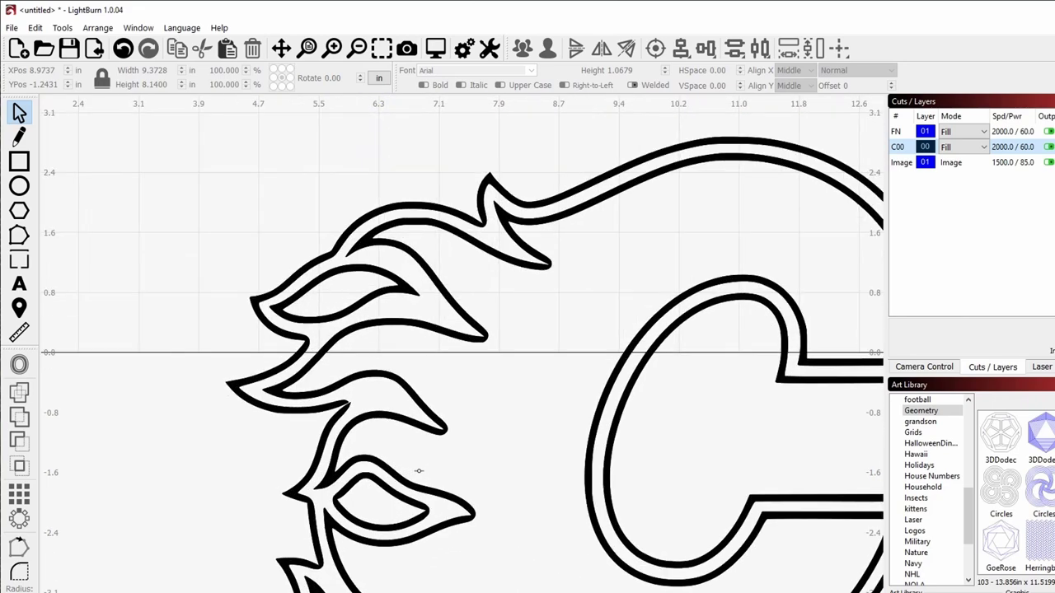
{"action": "scroll", "coordinate": [418, 471], "scroll_direction": "up", "scroll_amount": 2}
{"action": "left_click", "coordinate": [960, 147]}
{"action": "left_click", "coordinate": [960, 167]}
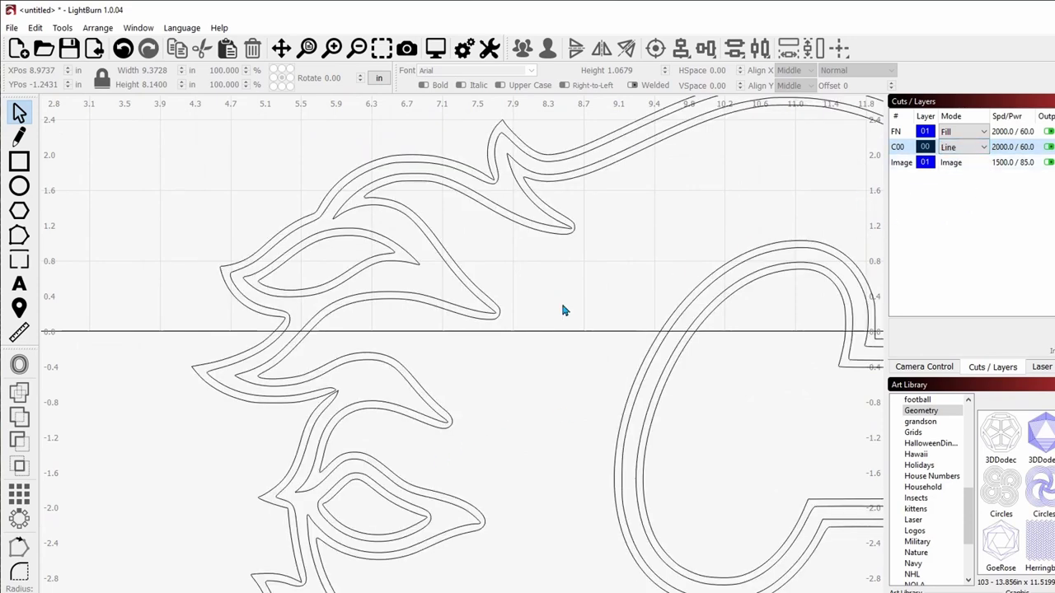
{"action": "scroll", "coordinate": [544, 329], "scroll_direction": "down", "scroll_amount": 2}
{"action": "scroll", "coordinate": [527, 290], "scroll_direction": "down", "scroll_amount": 2}
{"action": "scroll", "coordinate": [503, 330], "scroll_direction": "down", "scroll_amount": 2}
{"action": "scroll", "coordinate": [505, 347], "scroll_direction": "down", "scroll_amount": 2}
{"action": "scroll", "coordinate": [688, 283], "scroll_direction": "up", "scroll_amount": 5}
{"action": "scroll", "coordinate": [596, 385], "scroll_direction": "up", "scroll_amount": 3}
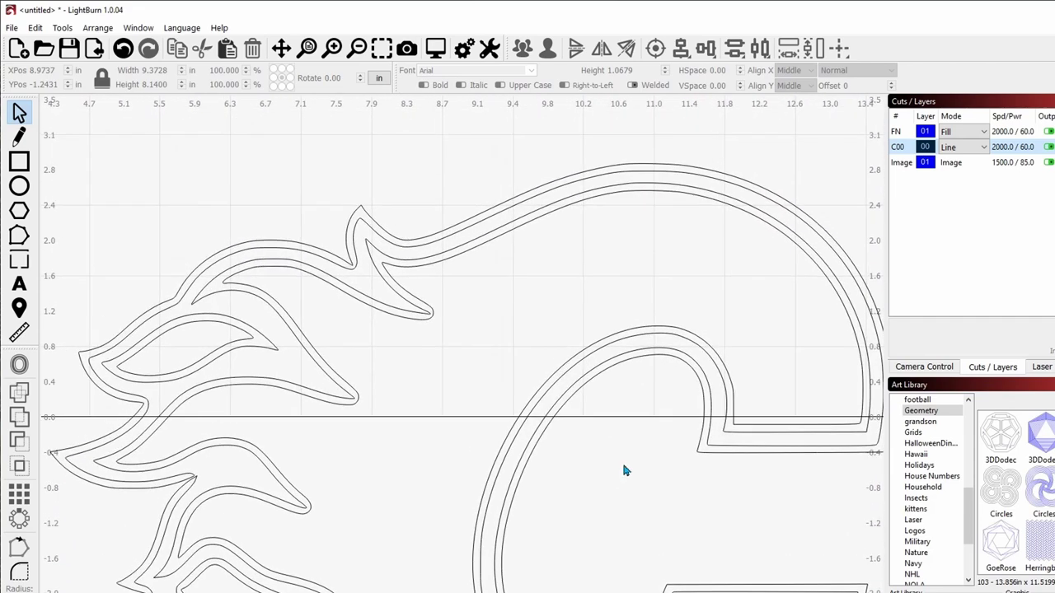
{"action": "scroll", "coordinate": [612, 381], "scroll_direction": "down", "scroll_amount": 2}
{"action": "scroll", "coordinate": [613, 381], "scroll_direction": "down", "scroll_amount": 2}
{"action": "scroll", "coordinate": [613, 381], "scroll_direction": "down", "scroll_amount": 2}
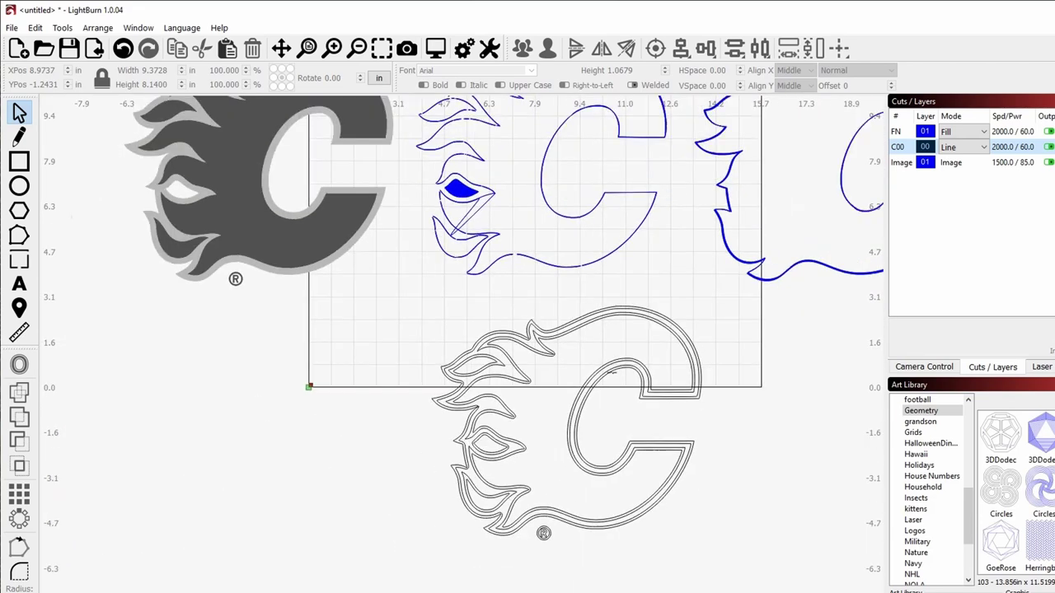
{"action": "scroll", "coordinate": [612, 382], "scroll_direction": "down", "scroll_amount": 1}
{"action": "scroll", "coordinate": [577, 395], "scroll_direction": "up", "scroll_amount": 3}
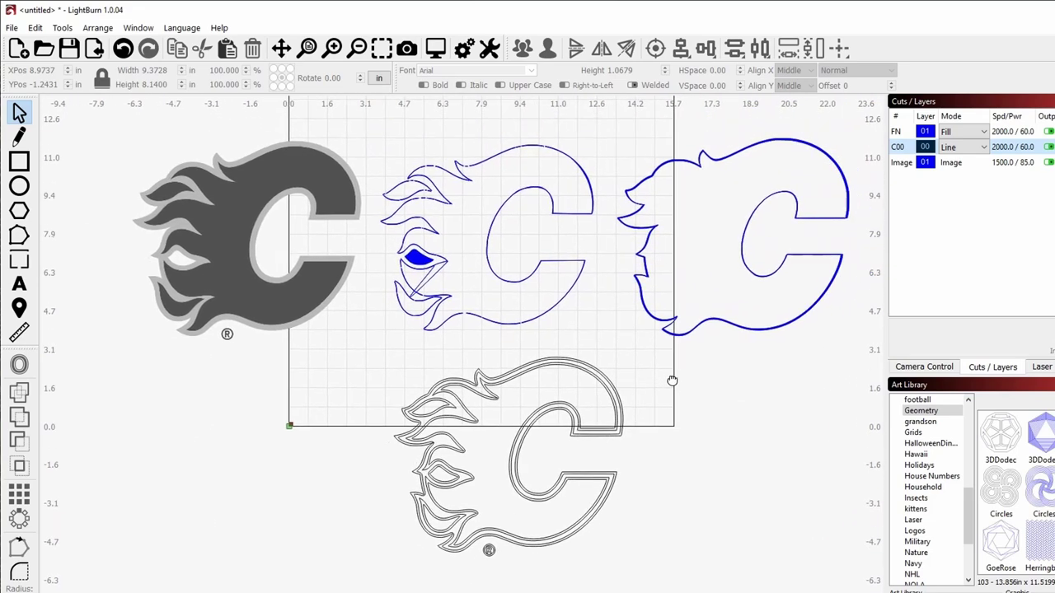
- Select the traced logo and set layer C00 Mode back to Fill
{"action": "scroll", "coordinate": [536, 412], "scroll_direction": "right", "scroll_amount": 3}
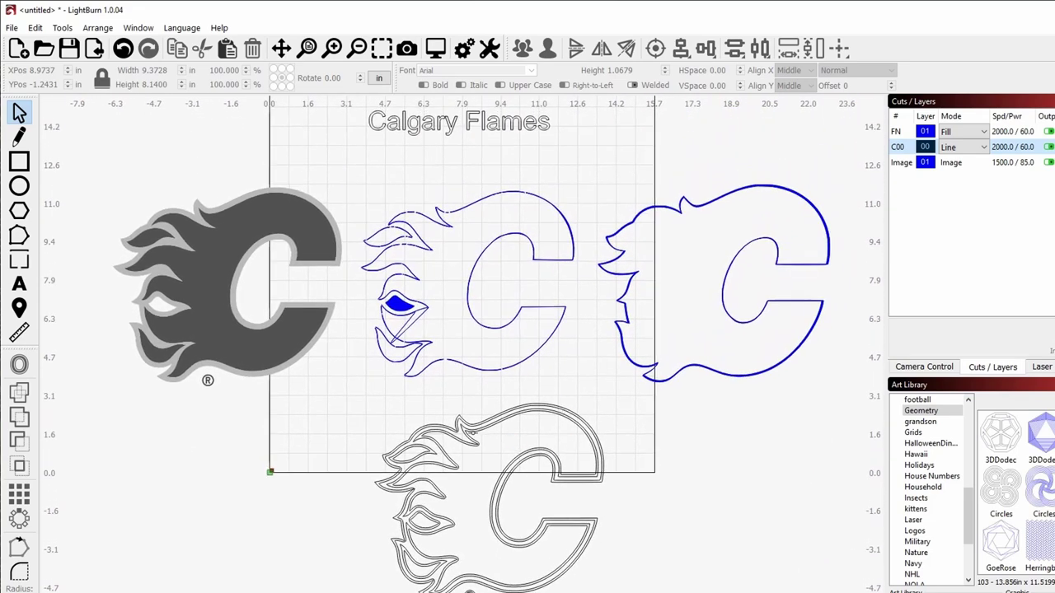
{"action": "left_click", "coordinate": [579, 454]}
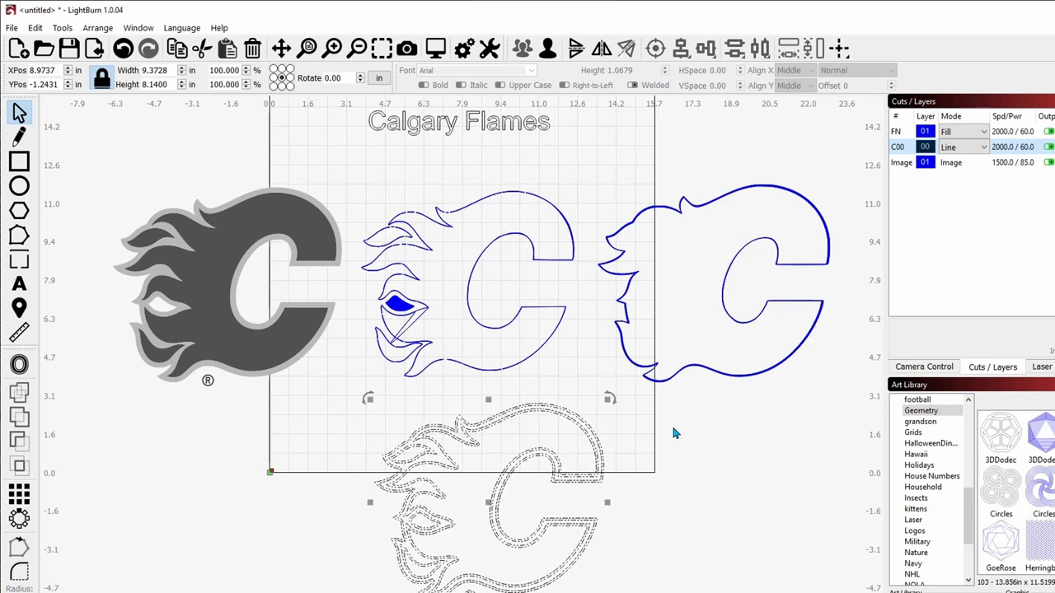
{"action": "left_click", "coordinate": [674, 433]}
{"action": "left_click", "coordinate": [962, 146]}
{"action": "left_click", "coordinate": [947, 171]}
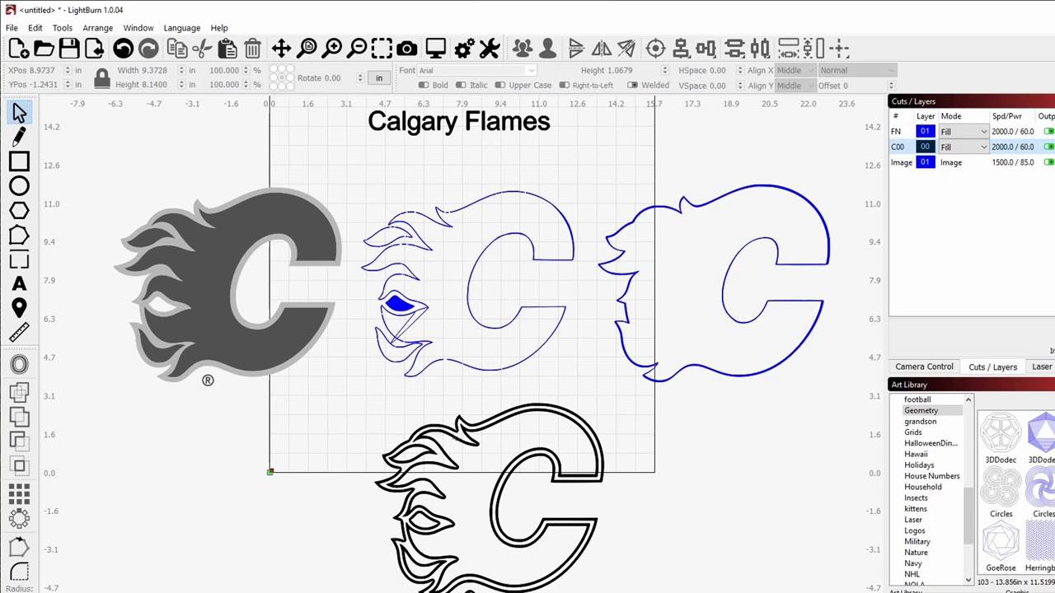
- Box-select the other logos and the title text and delete them
{"action": "left_click_drag", "start_coordinate": [607, 461], "coordinate": [612, 462]}
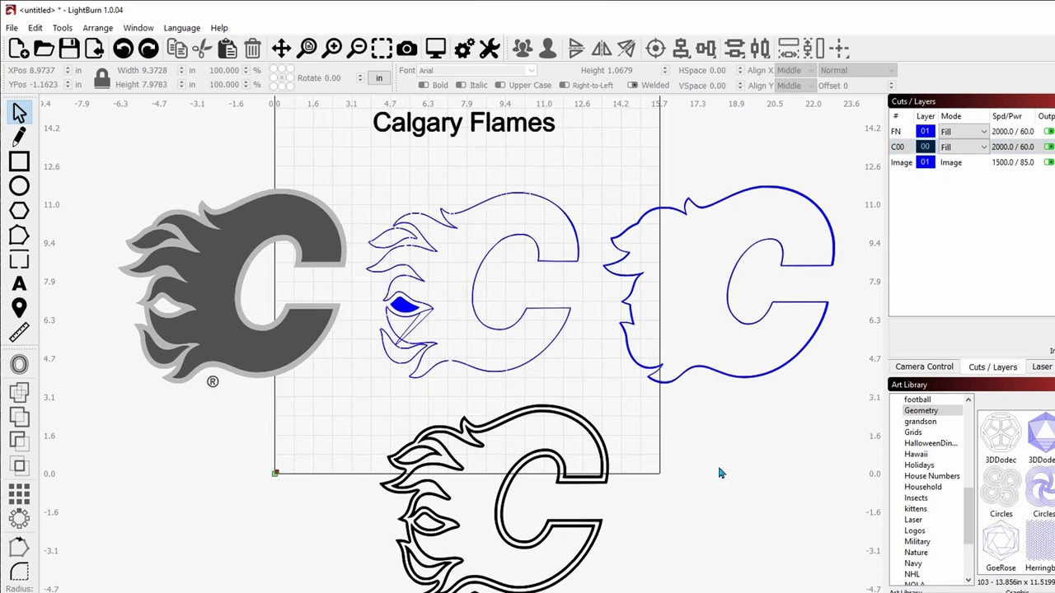
{"action": "left_click_drag", "start_coordinate": [643, 486], "coordinate": [445, 576]}
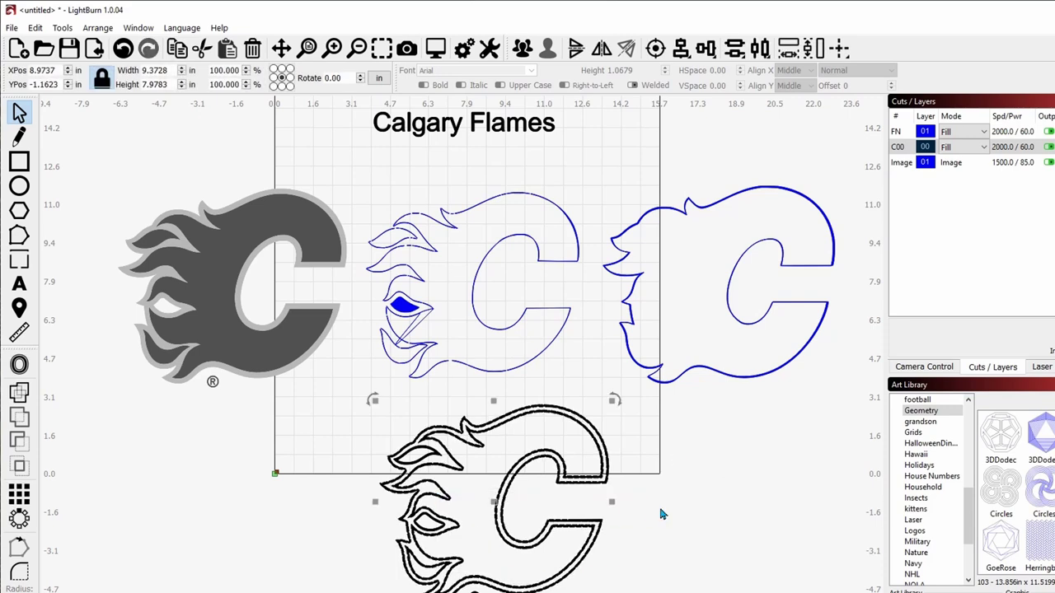
{"action": "key", "text": "Delete"}
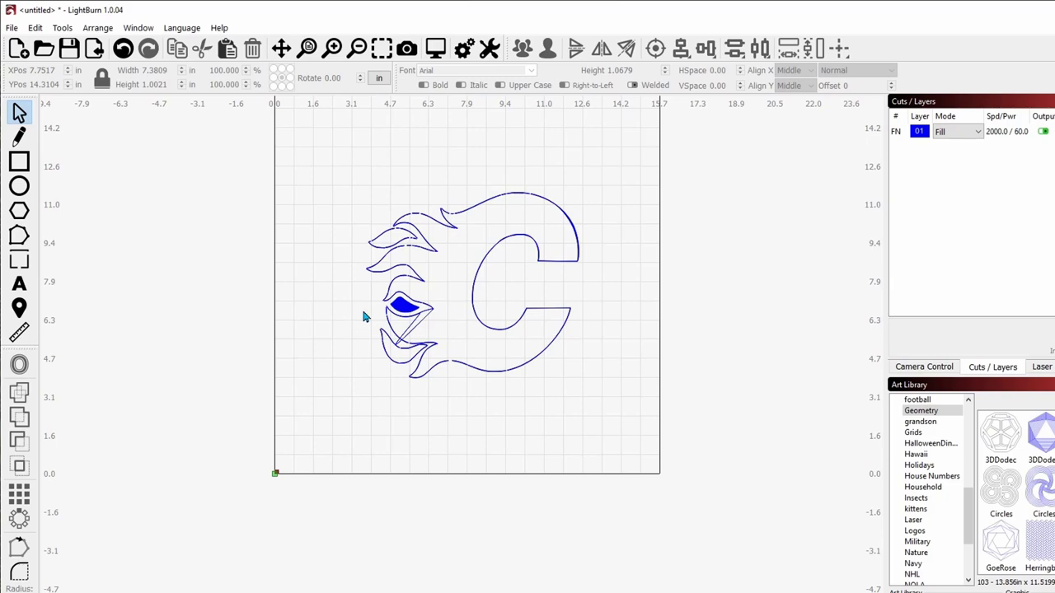
{"action": "scroll", "coordinate": [362, 315], "scroll_direction": "up", "scroll_amount": 1}
{"action": "scroll", "coordinate": [363, 316], "scroll_direction": "up", "scroll_amount": 1}
{"action": "scroll", "coordinate": [362, 315], "scroll_direction": "up", "scroll_amount": 1}
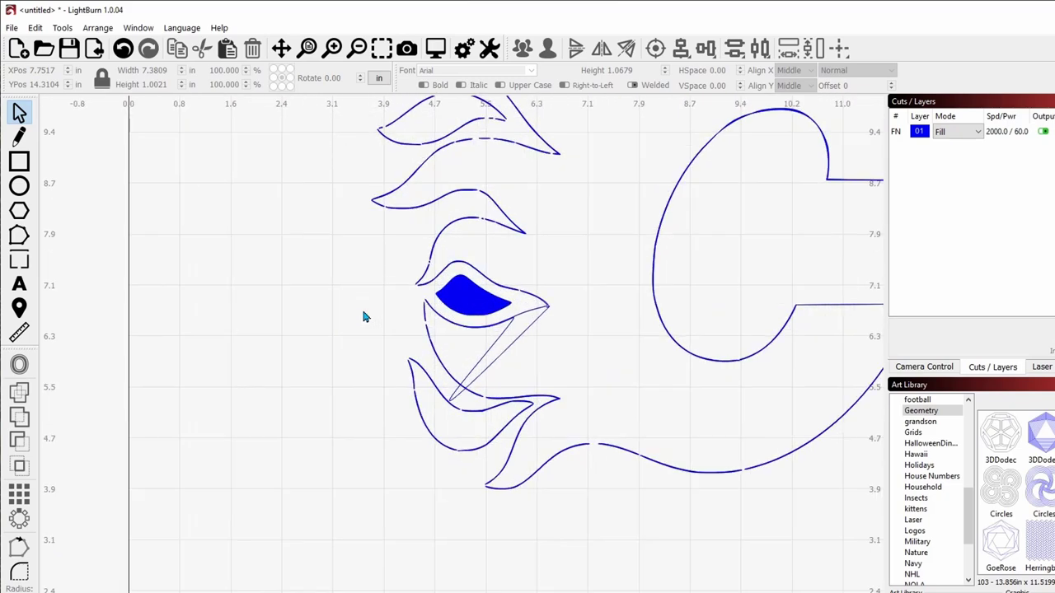
{"action": "left_click_drag", "start_coordinate": [373, 265], "coordinate": [355, 443]}
{"action": "scroll", "coordinate": [565, 332], "scroll_direction": "up", "scroll_amount": 1}
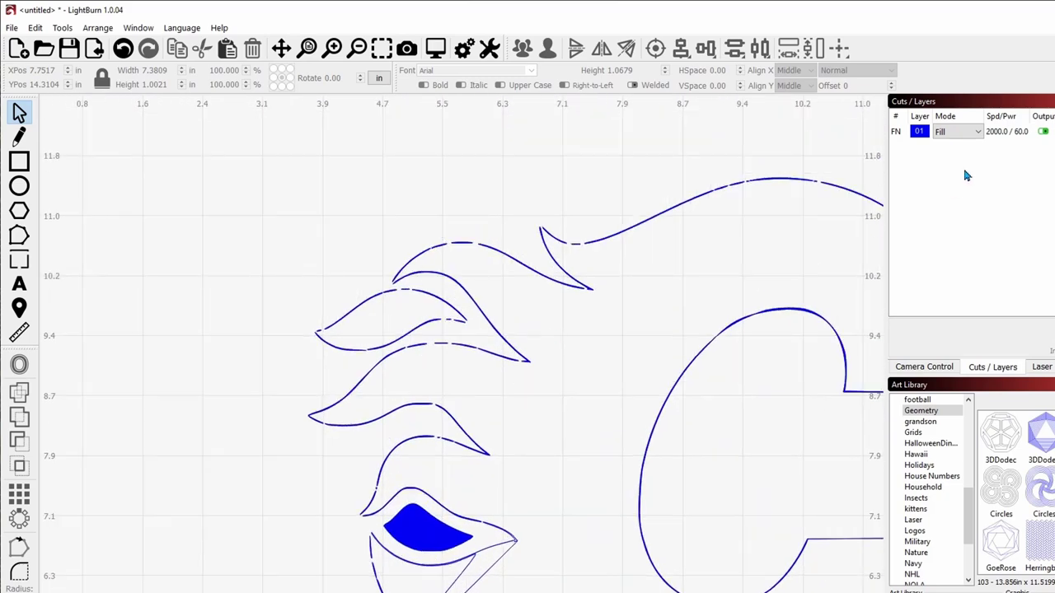
{"action": "left_click", "coordinate": [969, 136]}
{"action": "left_click", "coordinate": [960, 142]}
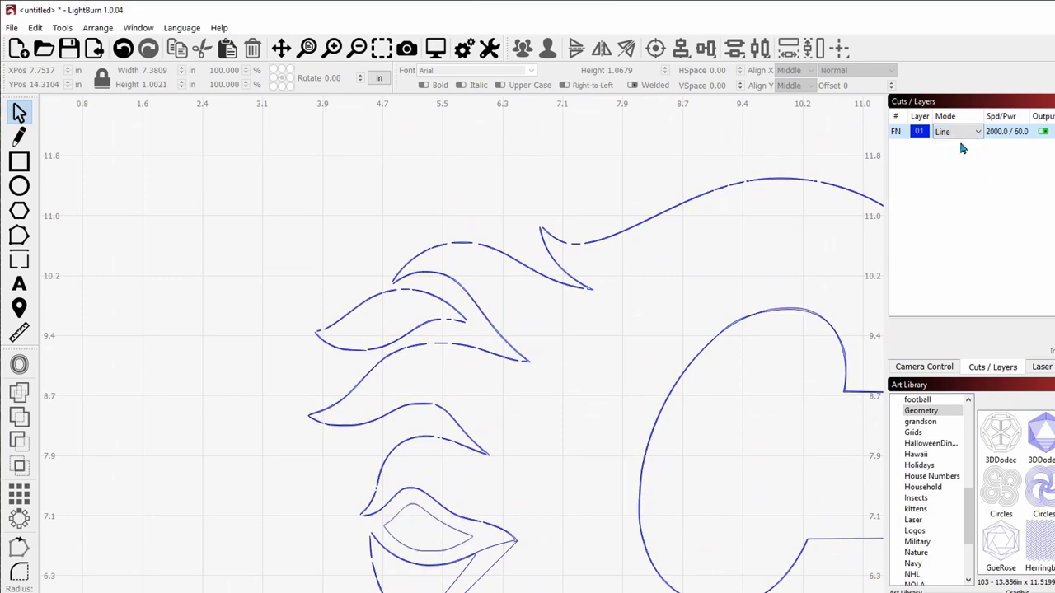
{"action": "scroll", "coordinate": [585, 242], "scroll_direction": "up", "scroll_amount": 2}
{"action": "scroll", "coordinate": [548, 260], "scroll_direction": "up", "scroll_amount": 2}
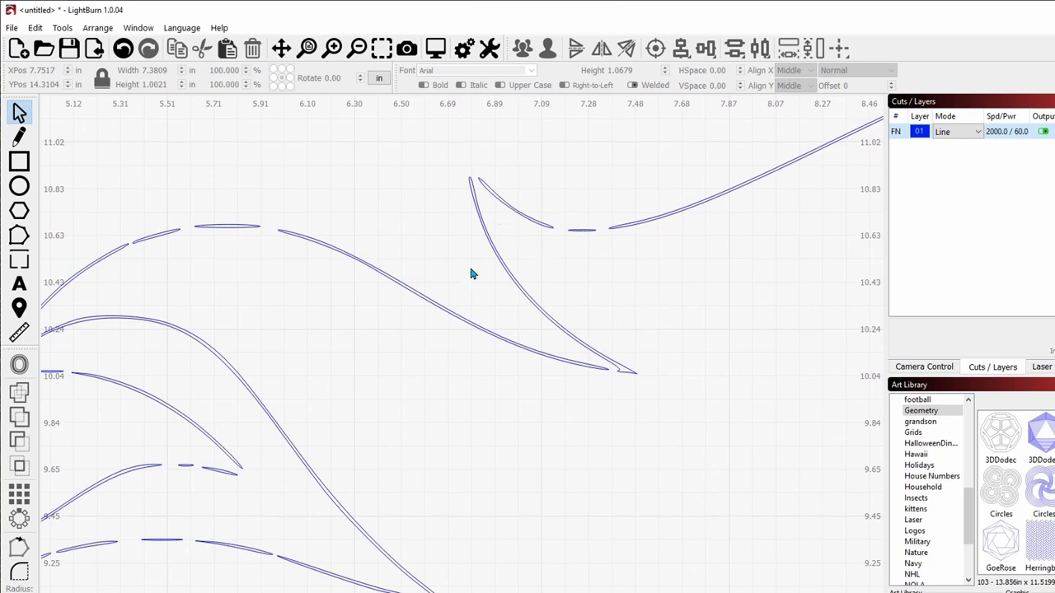
{"action": "scroll", "coordinate": [598, 275], "scroll_direction": "down", "scroll_amount": 2}
{"action": "scroll", "coordinate": [409, 276], "scroll_direction": "down", "scroll_amount": 2}
{"action": "scroll", "coordinate": [571, 280], "scroll_direction": "up", "scroll_amount": 2}
{"action": "scroll", "coordinate": [574, 283], "scroll_direction": "up", "scroll_amount": 2}
{"action": "scroll", "coordinate": [575, 283], "scroll_direction": "up", "scroll_amount": 1}
{"action": "scroll", "coordinate": [575, 283], "scroll_direction": "up", "scroll_amount": 1}
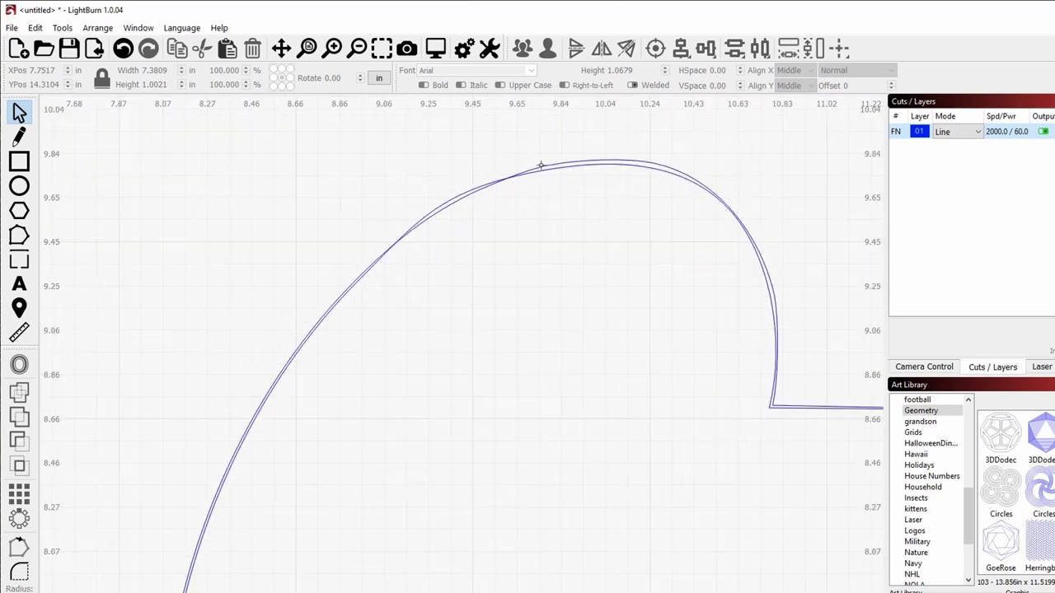
{"action": "scroll", "coordinate": [303, 236], "scroll_direction": "down", "scroll_amount": 3}
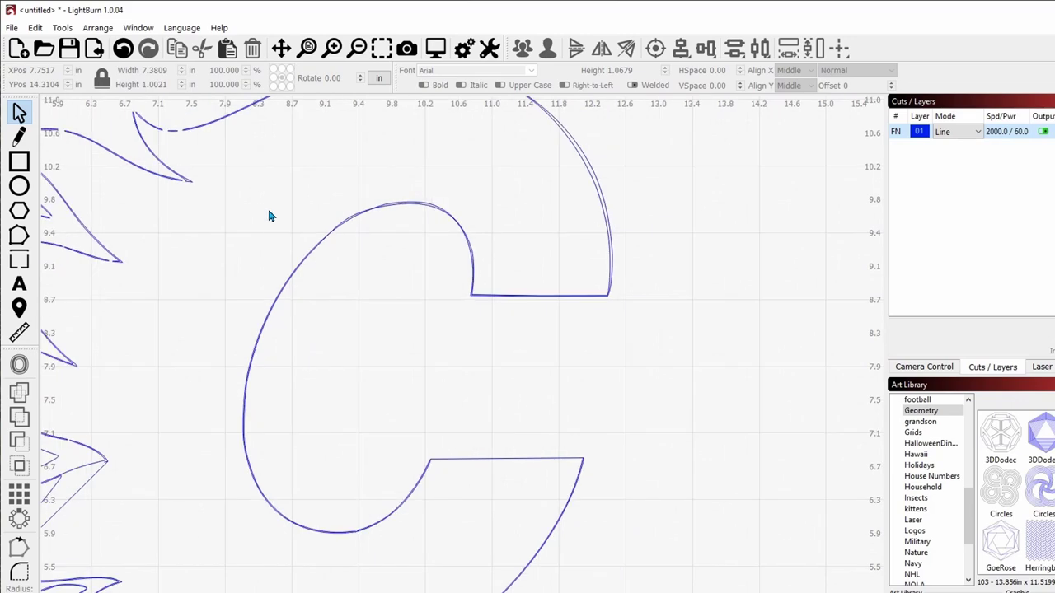
{"action": "scroll", "coordinate": [263, 205], "scroll_direction": "up", "scroll_amount": 1}
{"action": "left_click_drag", "start_coordinate": [263, 206], "coordinate": [540, 299]}
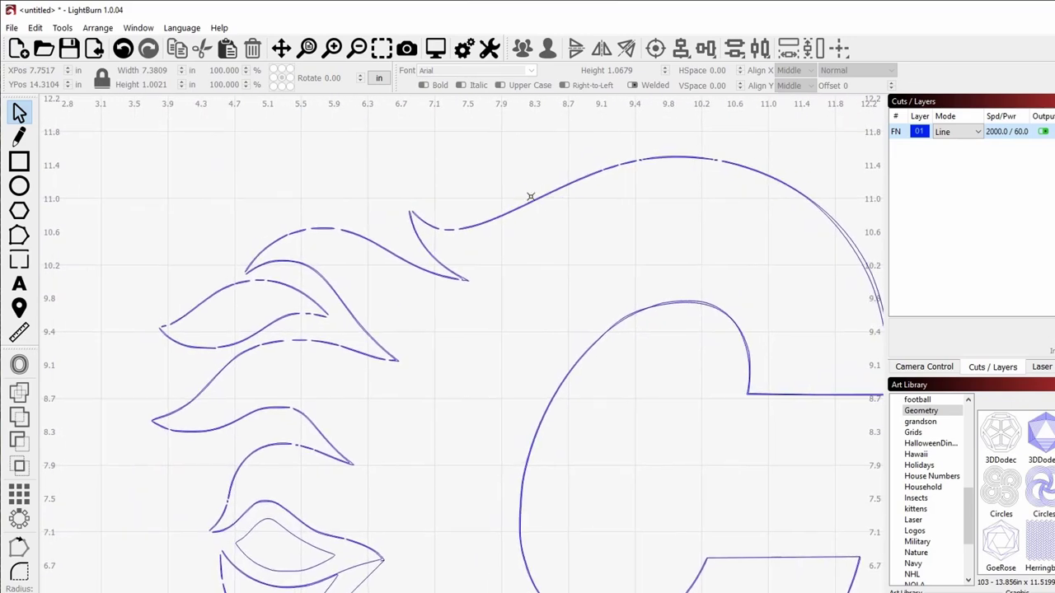
{"action": "left_click_drag", "start_coordinate": [668, 214], "coordinate": [536, 151]}
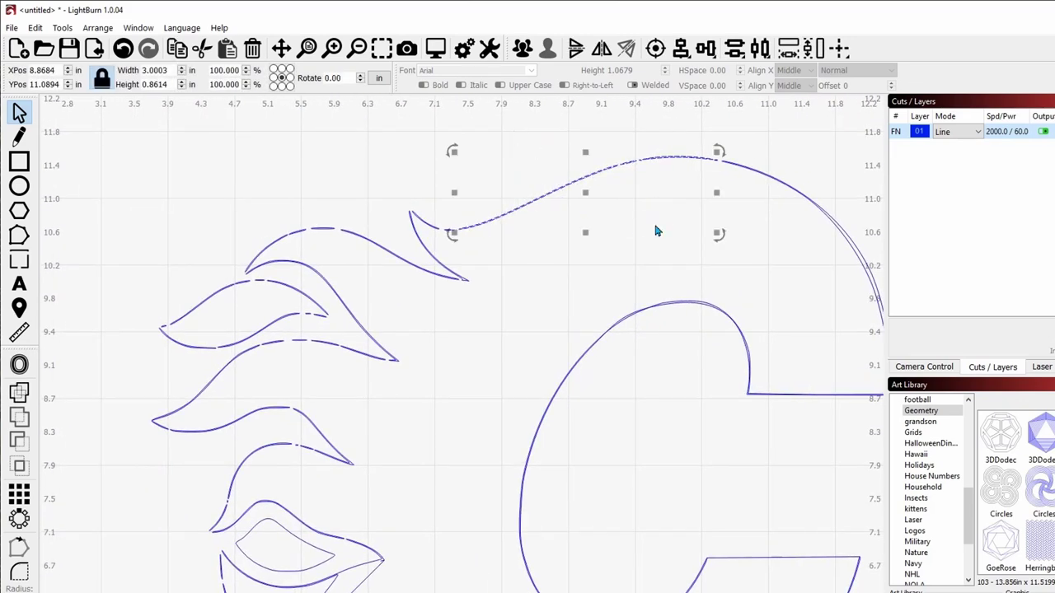
{"action": "left_click", "coordinate": [815, 216]}
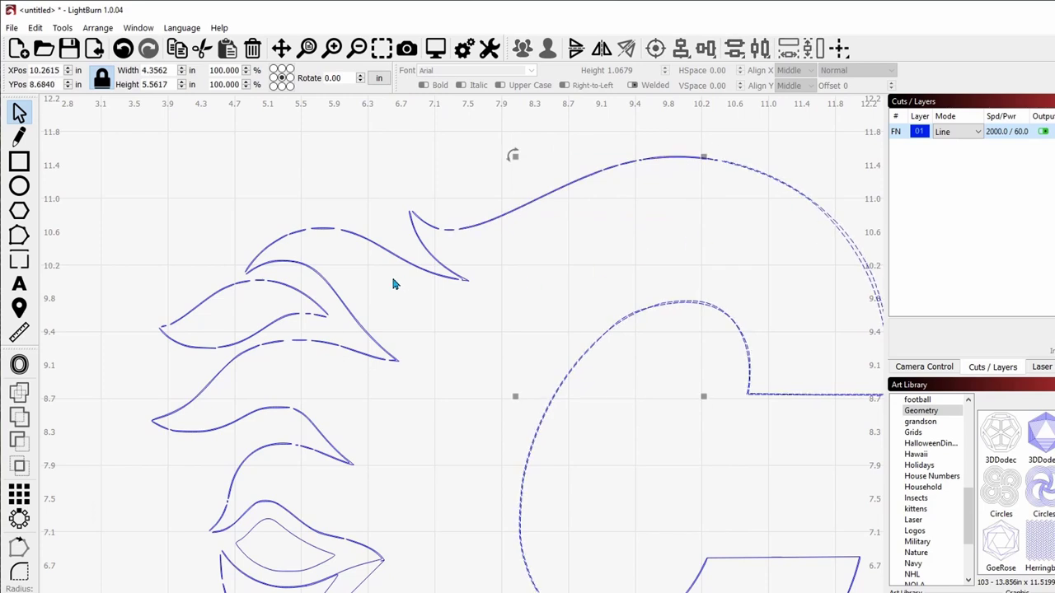
{"action": "left_click_drag", "start_coordinate": [391, 275], "coordinate": [359, 239]}
{"action": "left_click_drag", "start_coordinate": [404, 380], "coordinate": [370, 372]}
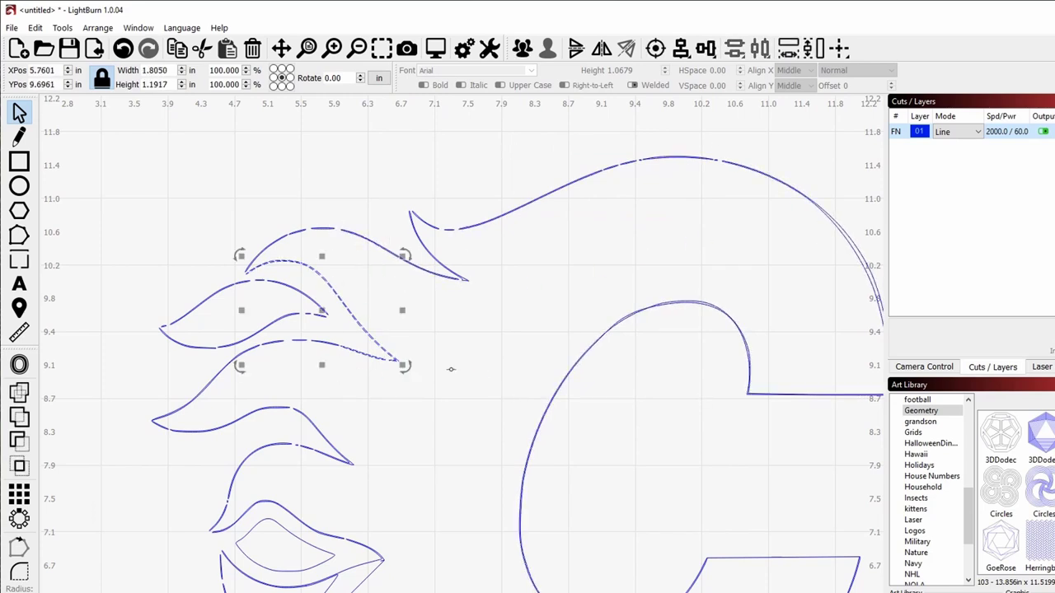
{"action": "left_click_drag", "start_coordinate": [350, 412], "coordinate": [304, 422]}
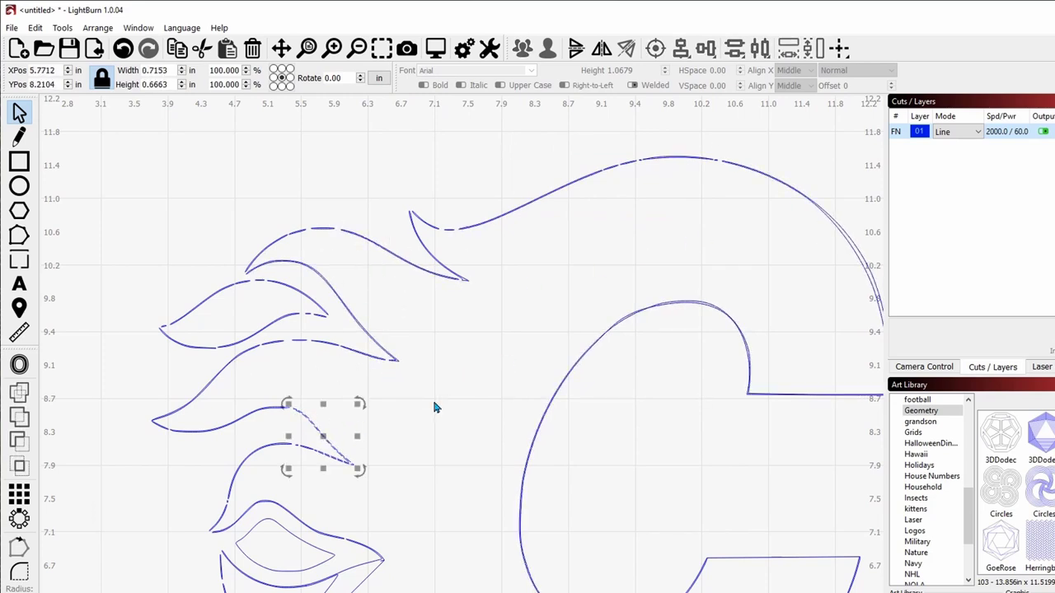
- Zoom into the gap in the top flame's outline and select the small stray sliver inside it
{"action": "left_click", "coordinate": [397, 280]}
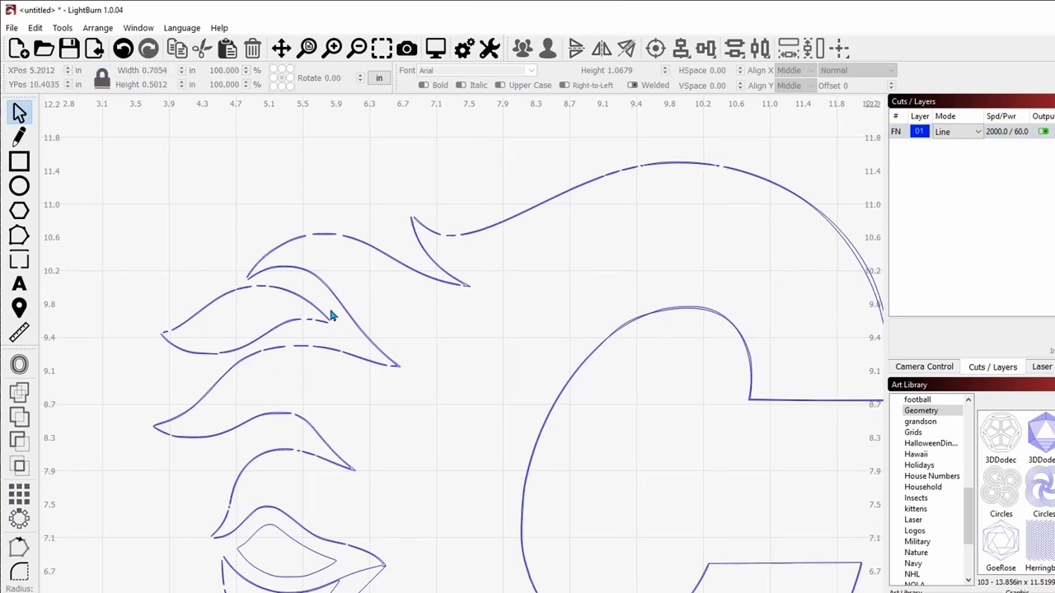
{"action": "scroll", "coordinate": [280, 280], "scroll_direction": "up", "scroll_amount": 1}
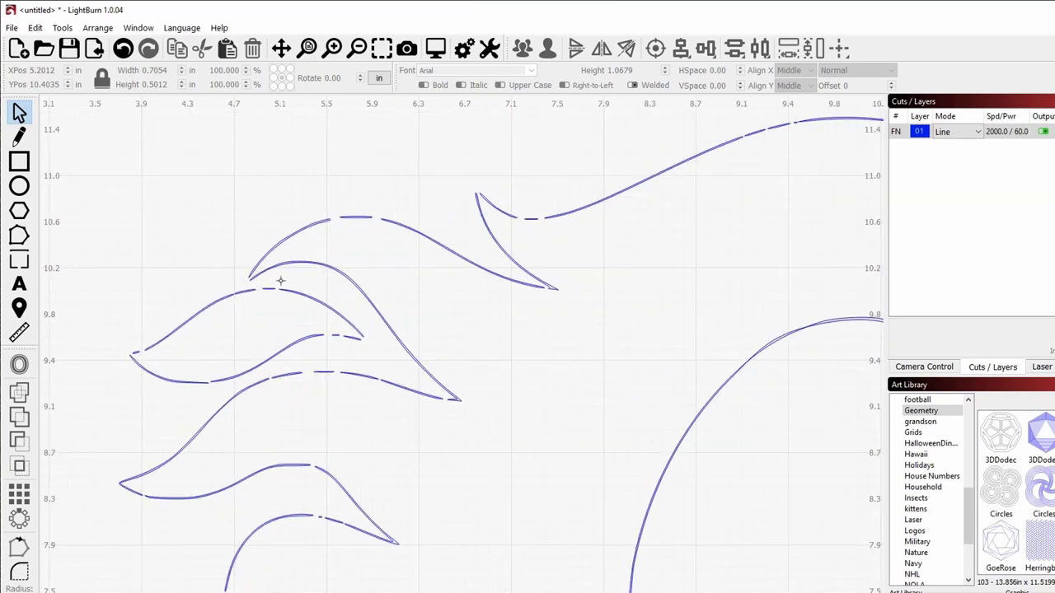
{"action": "scroll", "coordinate": [372, 233], "scroll_direction": "up", "scroll_amount": 1}
{"action": "scroll", "coordinate": [369, 226], "scroll_direction": "up", "scroll_amount": 1}
{"action": "scroll", "coordinate": [363, 219], "scroll_direction": "up", "scroll_amount": 2}
{"action": "scroll", "coordinate": [365, 219], "scroll_direction": "up", "scroll_amount": 1}
{"action": "scroll", "coordinate": [354, 214], "scroll_direction": "up", "scroll_amount": 1}
{"action": "scroll", "coordinate": [346, 211], "scroll_direction": "up", "scroll_amount": 1}
{"action": "scroll", "coordinate": [346, 210], "scroll_direction": "up", "scroll_amount": 1}
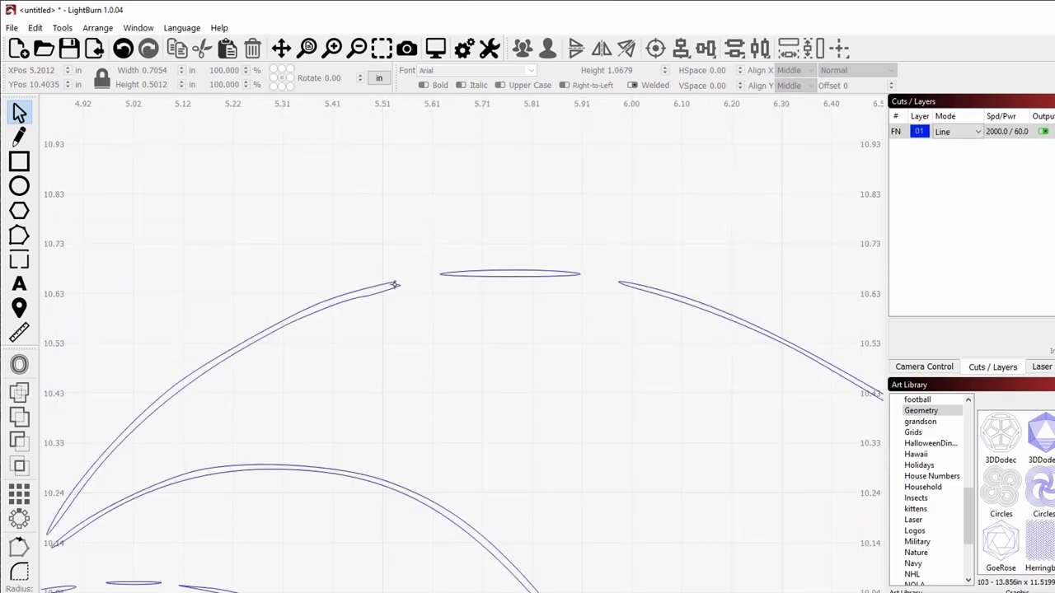
{"action": "scroll", "coordinate": [614, 379], "scroll_direction": "up", "scroll_amount": 2}
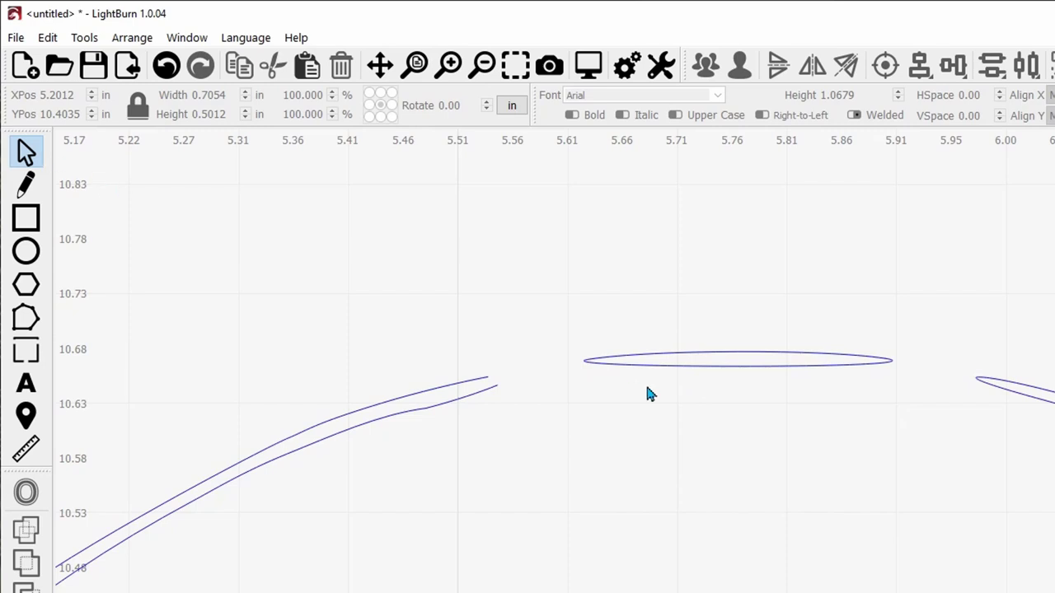
{"action": "left_click", "coordinate": [628, 357]}
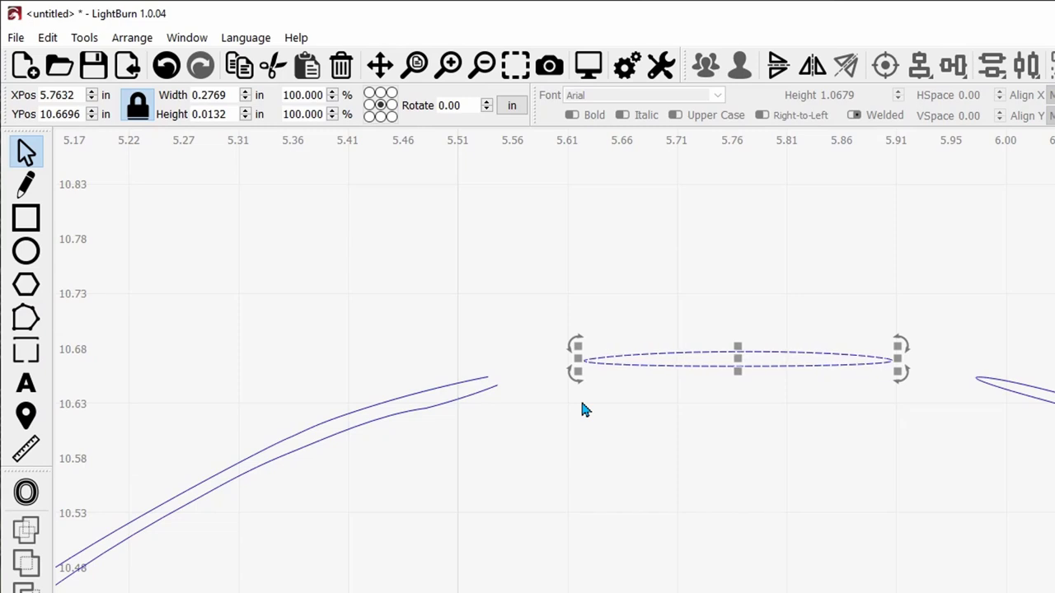
{"action": "scroll", "coordinate": [599, 405], "scroll_direction": "up", "scroll_amount": 1}
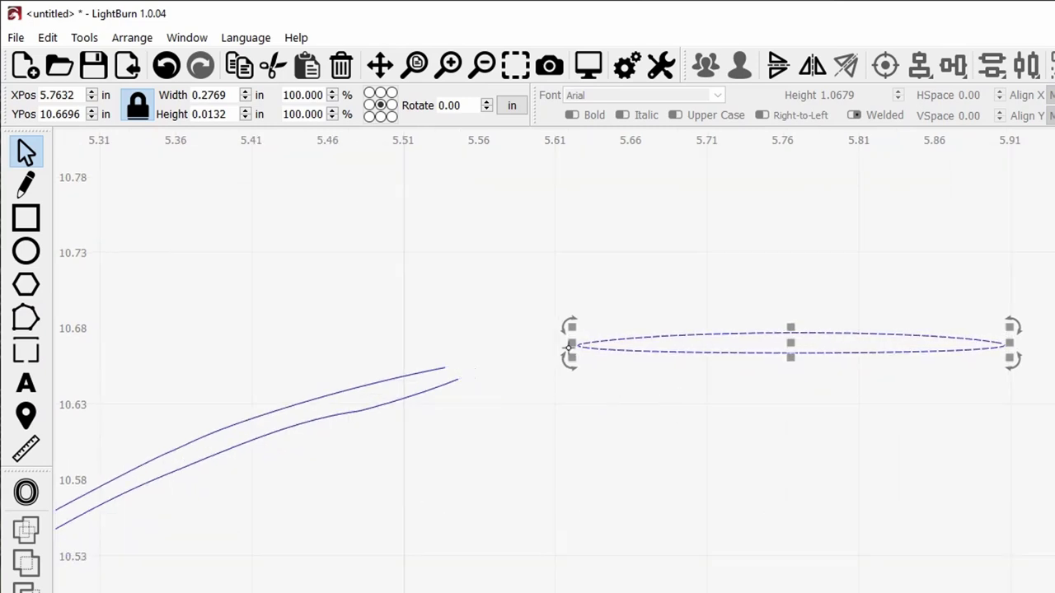
- In Edit Nodes, break the sliver's left node and drag both open ends onto the left flame curves
{"action": "left_click", "coordinate": [26, 318]}
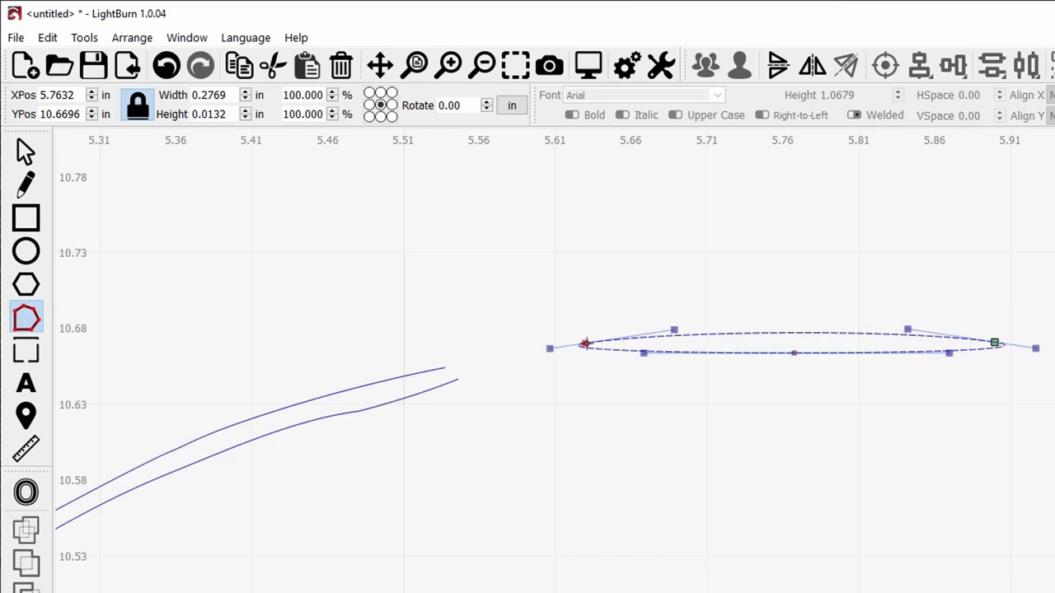
{"action": "key", "text": "b"}
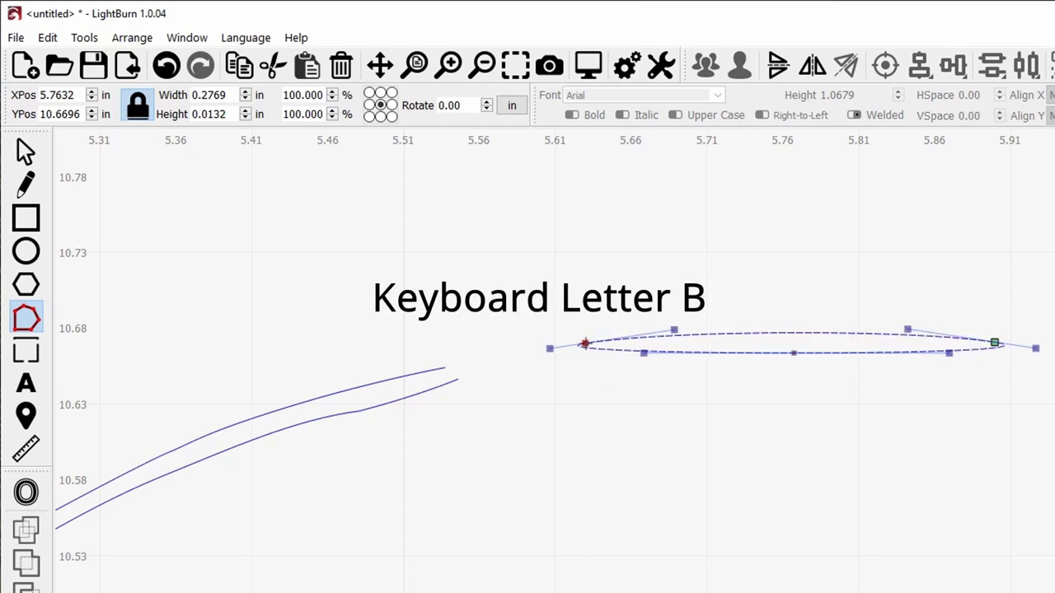
{"action": "left_click_drag", "start_coordinate": [584, 346], "coordinate": [572, 357]}
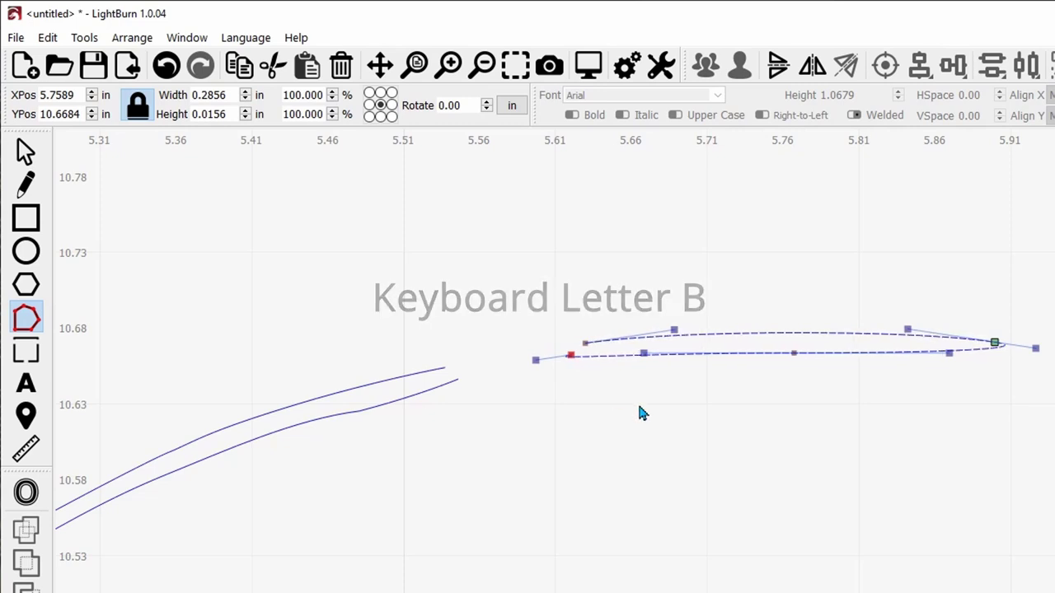
{"action": "left_click_drag", "start_coordinate": [570, 356], "coordinate": [459, 379]}
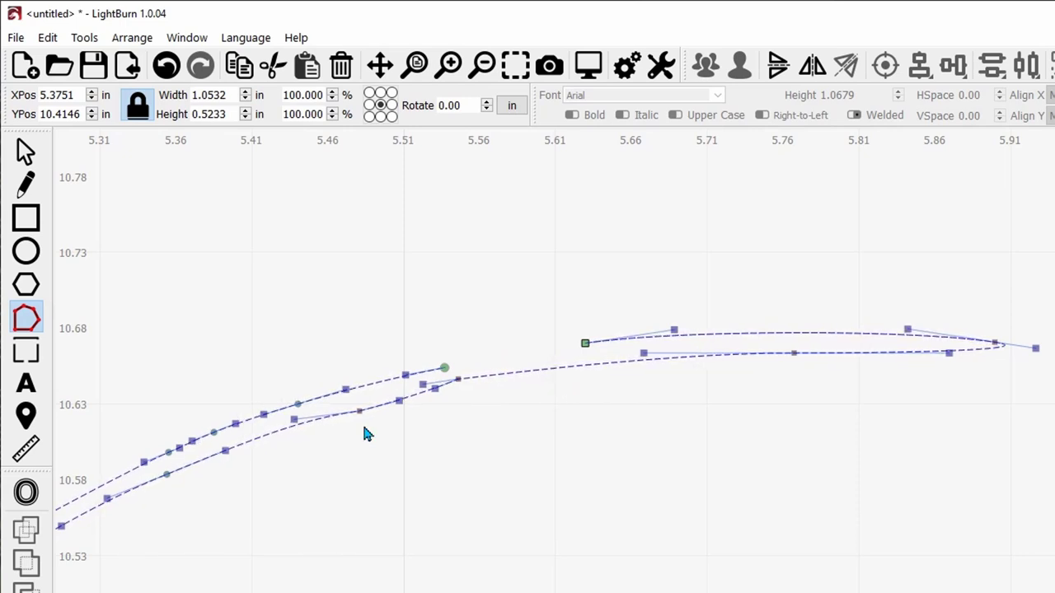
{"action": "left_click_drag", "start_coordinate": [585, 343], "coordinate": [445, 367]}
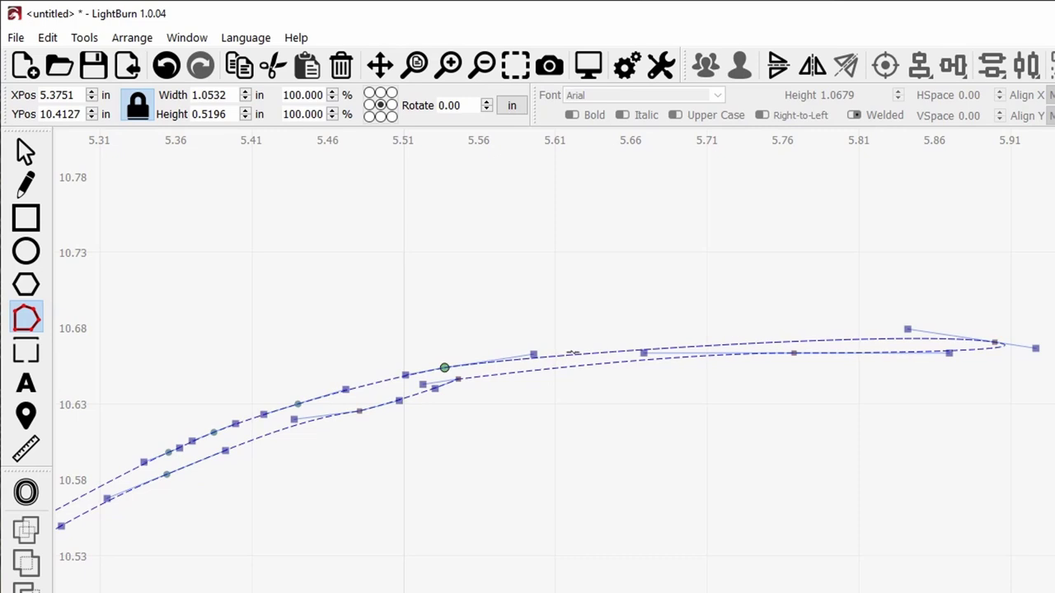
- Adjust the nodes around the join to smooth the curves, then return to the Select tool
{"action": "left_click_drag", "start_coordinate": [571, 354], "coordinate": [577, 349]}
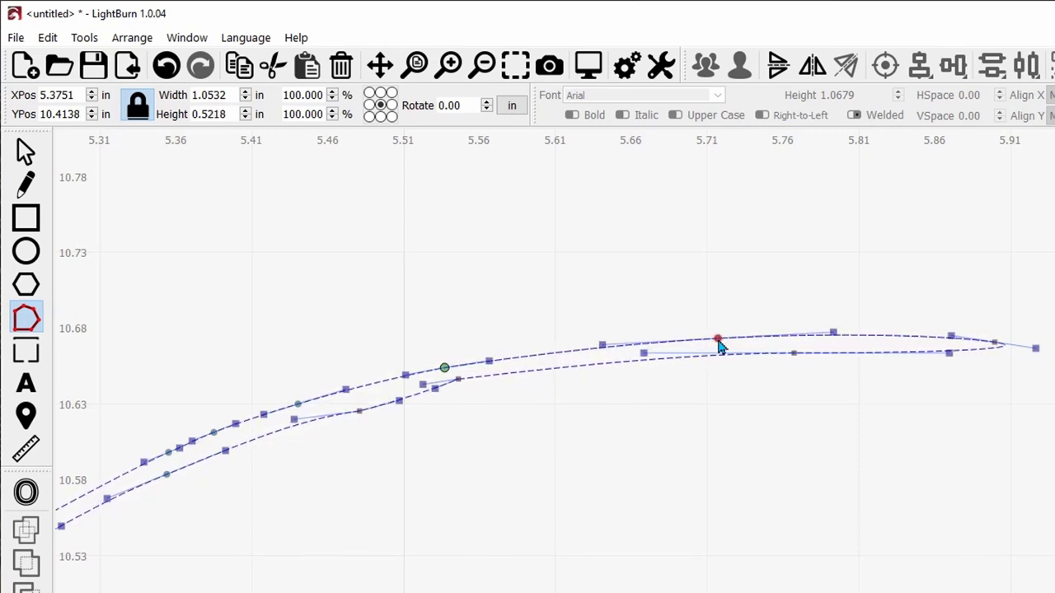
{"action": "left_click_drag", "start_coordinate": [720, 345], "coordinate": [710, 339]}
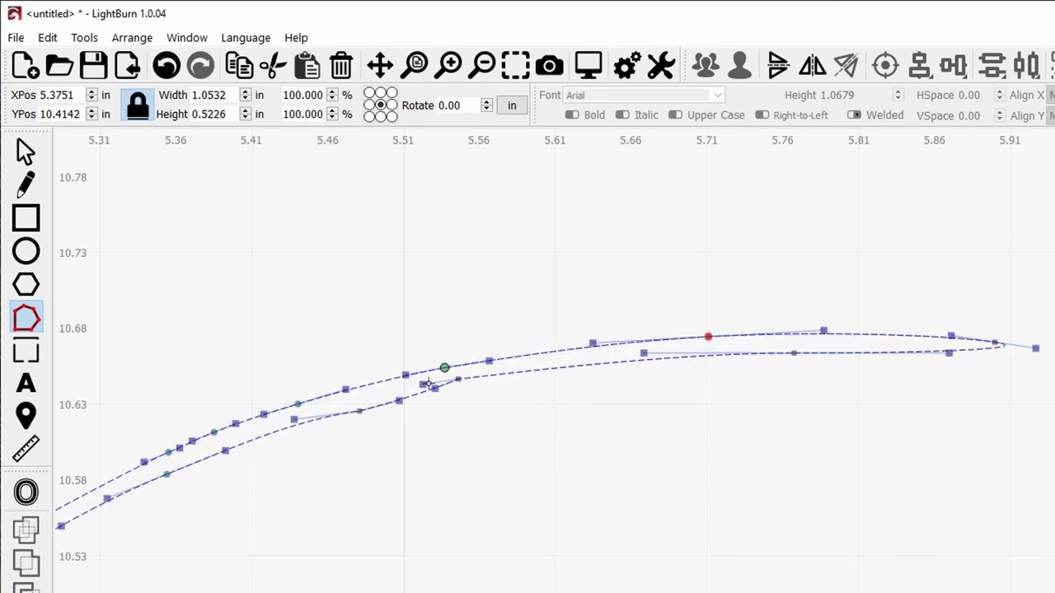
{"action": "mouse_move", "coordinate": [458, 380]}
{"action": "left_mouse_down"}
{"action": "mouse_move", "coordinate": [477, 378]}
{"action": "mouse_move", "coordinate": [420, 411]}
{"action": "left_mouse_up"}
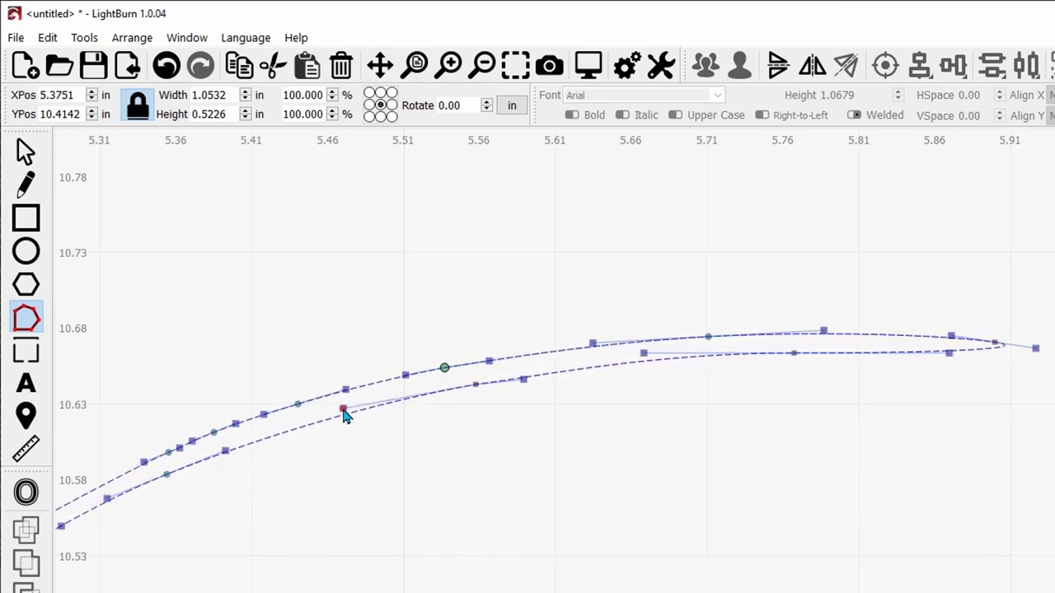
{"action": "left_click_drag", "start_coordinate": [345, 416], "coordinate": [336, 417]}
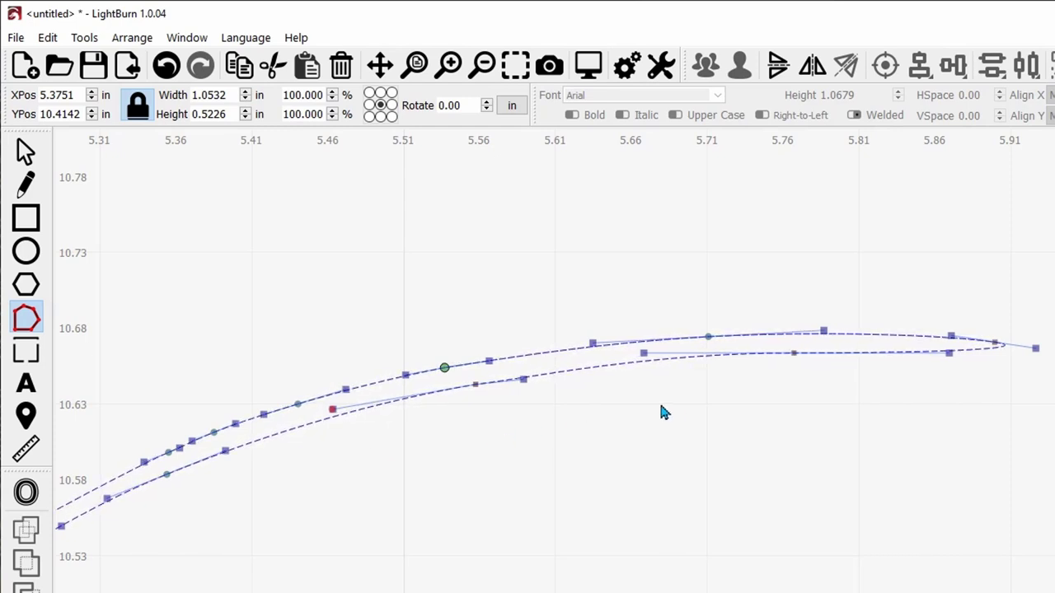
{"action": "left_click", "coordinate": [27, 159]}
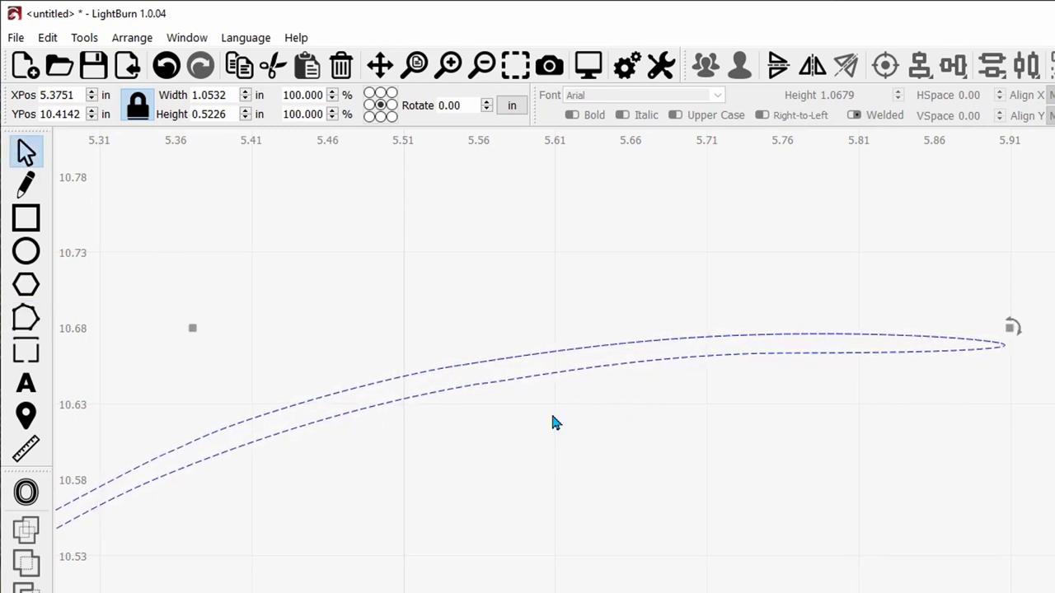
- Undo the last node adjustment and zoom out over the flame outlines
{"action": "key", "text": "ctrl+z"}
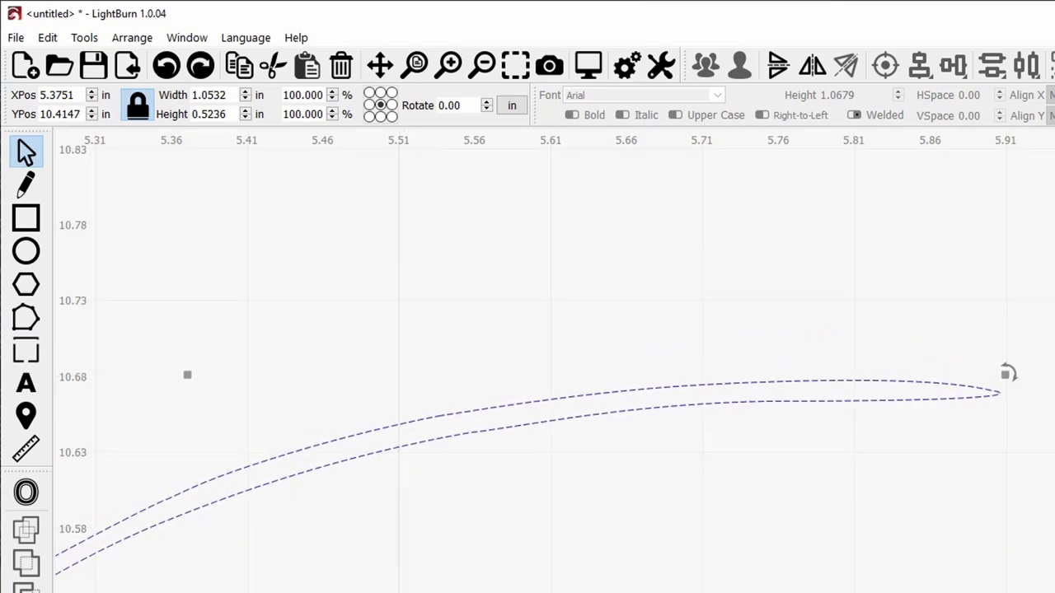
{"action": "scroll", "coordinate": [742, 523], "scroll_direction": "down", "scroll_amount": 5}
{"action": "scroll", "coordinate": [840, 393], "scroll_direction": "down", "scroll_amount": 4}
{"action": "scroll", "coordinate": [915, 435], "scroll_direction": "down", "scroll_amount": 3}
{"action": "scroll", "coordinate": [915, 437], "scroll_direction": "down", "scroll_amount": 2}
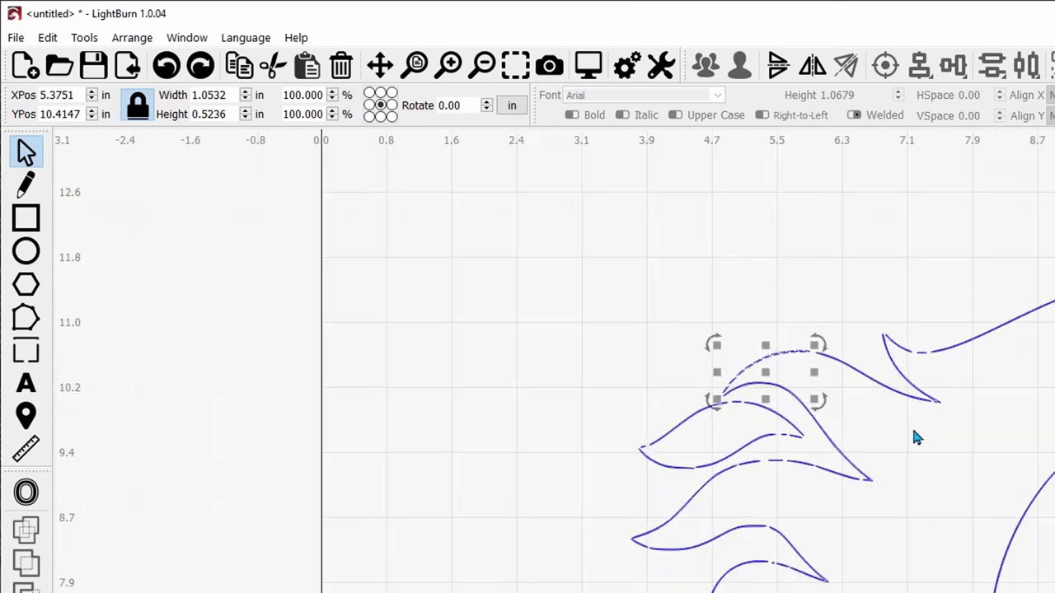
{"action": "scroll", "coordinate": [782, 384], "scroll_direction": "down", "scroll_amount": 2}
{"action": "scroll", "coordinate": [626, 370], "scroll_direction": "down", "scroll_amount": 1}
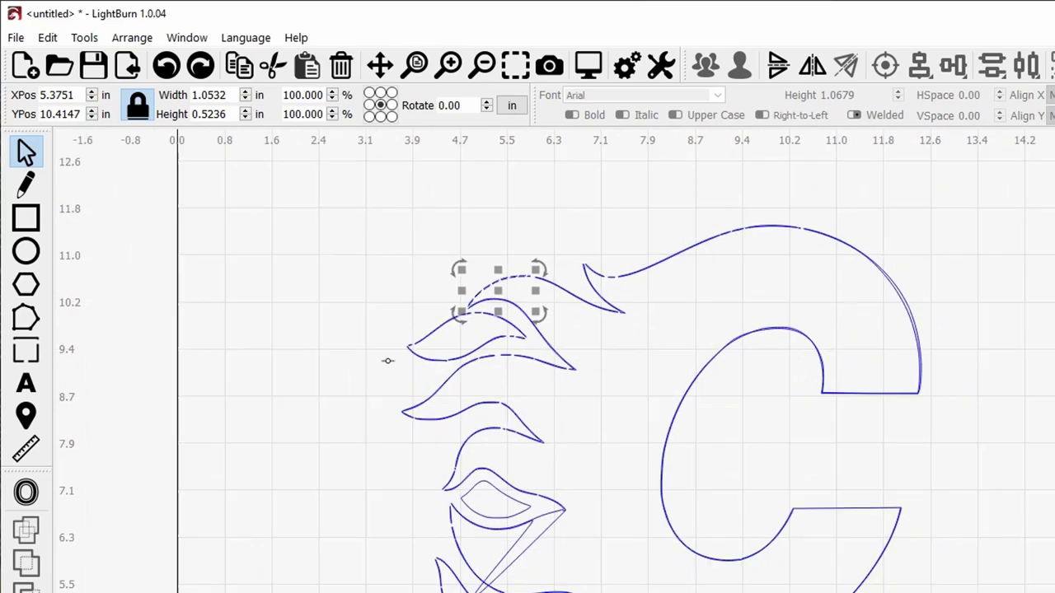
- Clear the selection and zoom back in on the flames' remaining outline gaps
{"action": "left_click", "coordinate": [388, 360]}
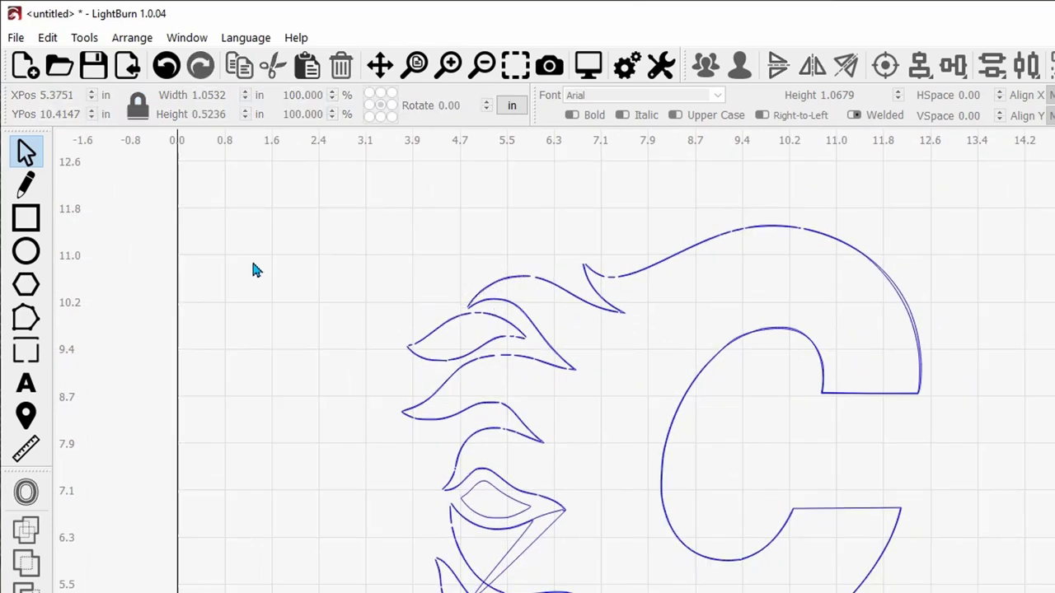
{"action": "scroll", "coordinate": [255, 270], "scroll_direction": "up", "scroll_amount": 2}
{"action": "scroll", "coordinate": [346, 279], "scroll_direction": "up", "scroll_amount": 1}
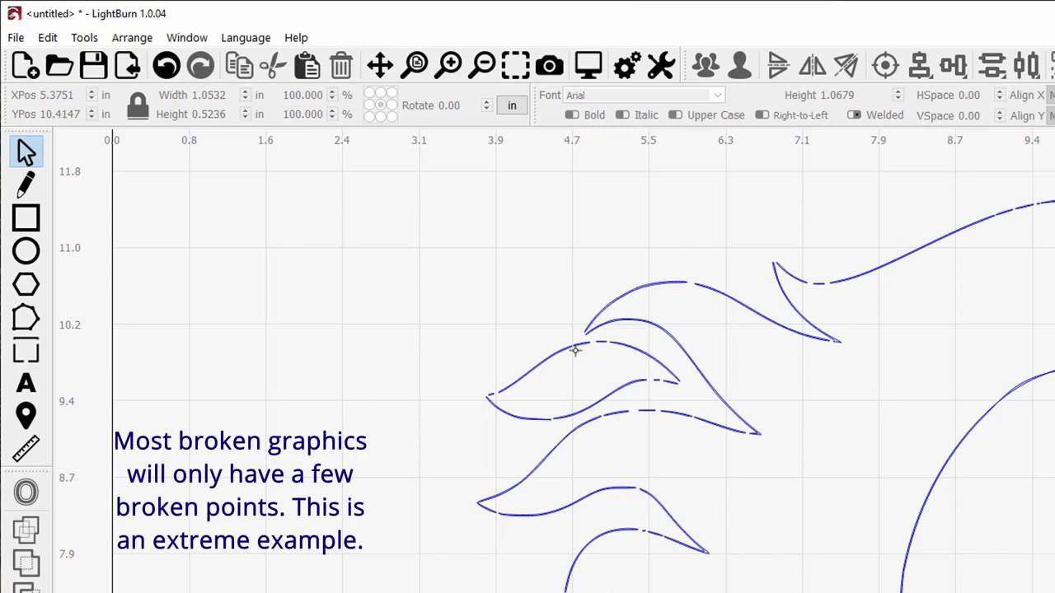
{"action": "scroll", "coordinate": [575, 350], "scroll_direction": "up", "scroll_amount": 1}
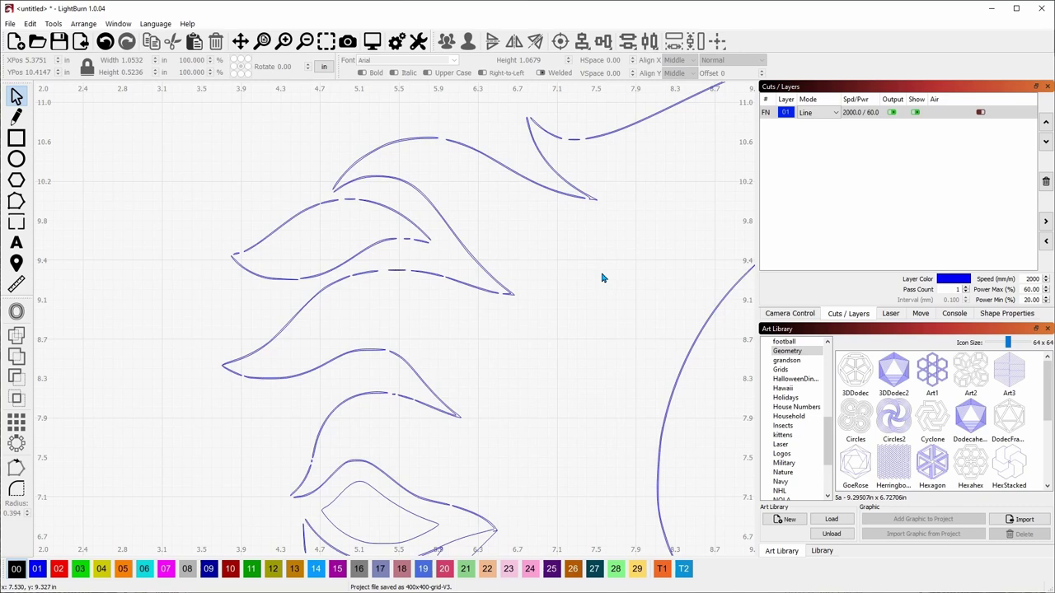
- Zoom out until the full workspace page and the Flames C logo are visible
{"action": "scroll", "coordinate": [602, 277], "scroll_direction": "down", "scroll_amount": 3}
{"action": "scroll", "coordinate": [602, 278], "scroll_direction": "down", "scroll_amount": 2}
{"action": "scroll", "coordinate": [601, 278], "scroll_direction": "down", "scroll_amount": 2}
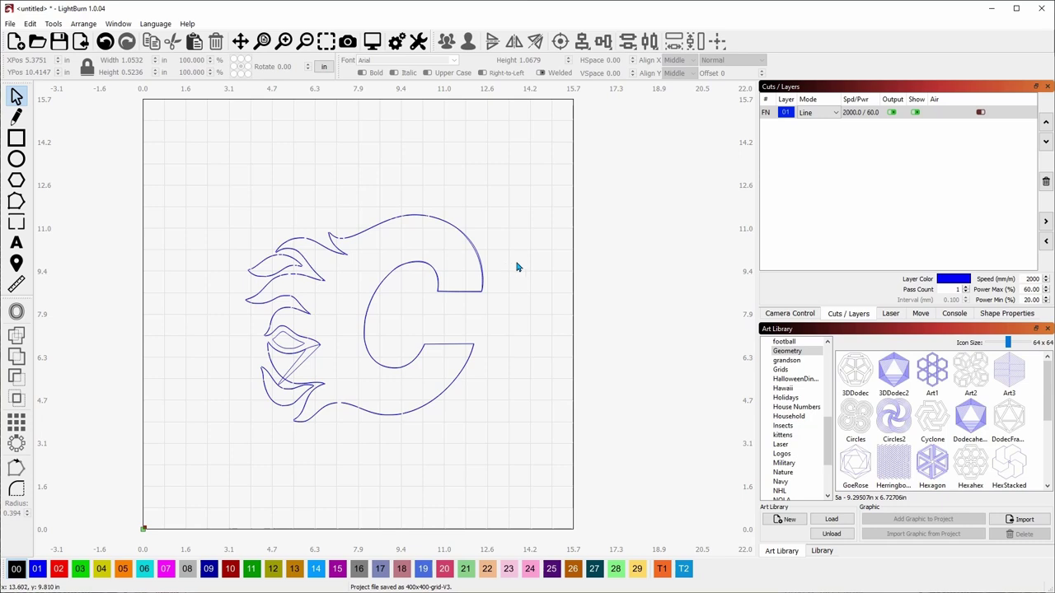
{"action": "scroll", "coordinate": [521, 265], "scroll_direction": "up", "scroll_amount": 1}
{"action": "scroll", "coordinate": [453, 247], "scroll_direction": "down", "scroll_amount": 1}
{"action": "scroll", "coordinate": [370, 214], "scroll_direction": "down", "scroll_amount": 1}
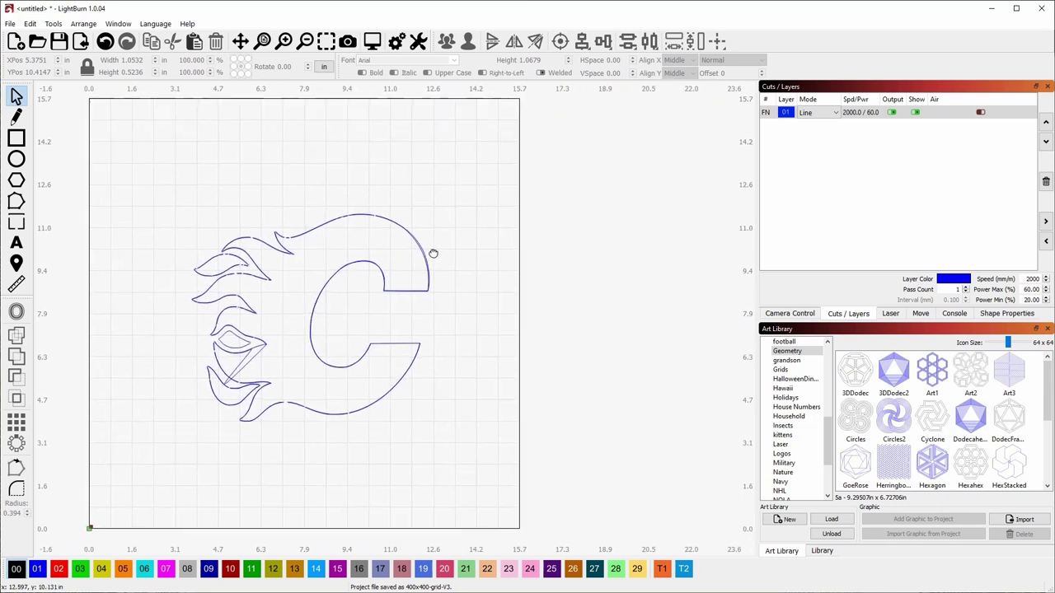